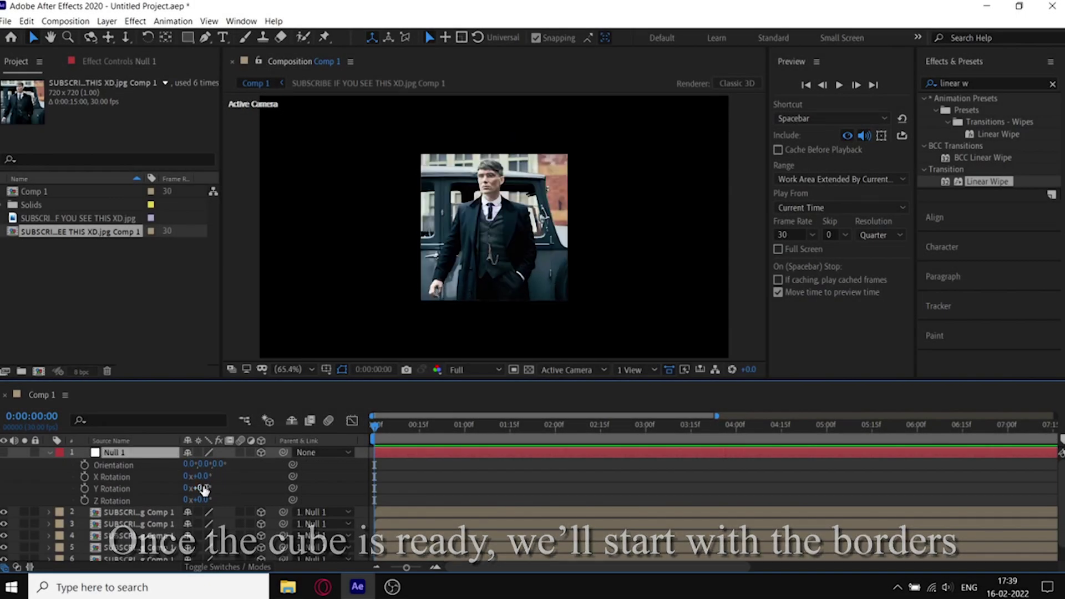
Collapse Null 1's rotation properties and open a photo face's nested comp
{"action": "key", "text": "r"}
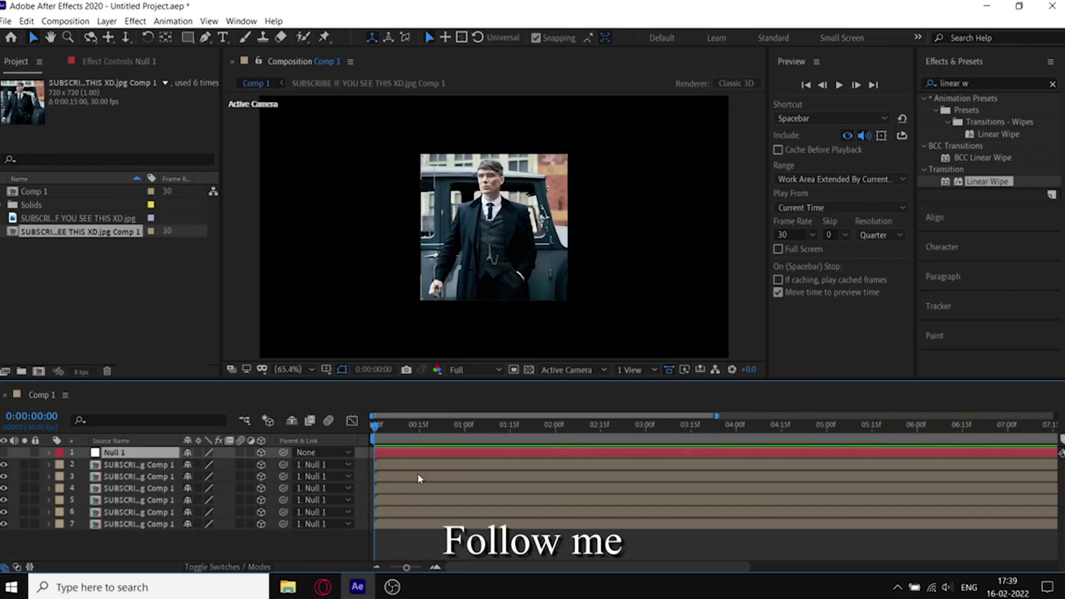
{"action": "double_click", "coordinate": [419, 478]}
Pre-compose the photo layer into Comp 2
{"action": "right_click", "coordinate": [442, 457]}
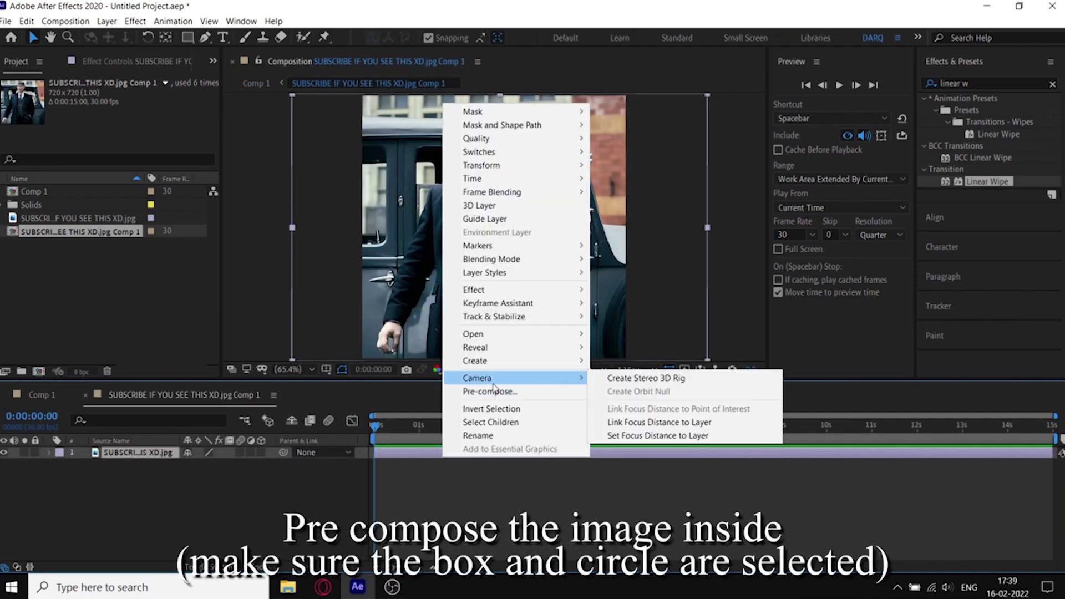
{"action": "left_click", "coordinate": [493, 391]}
{"action": "left_click", "coordinate": [289, 464]}
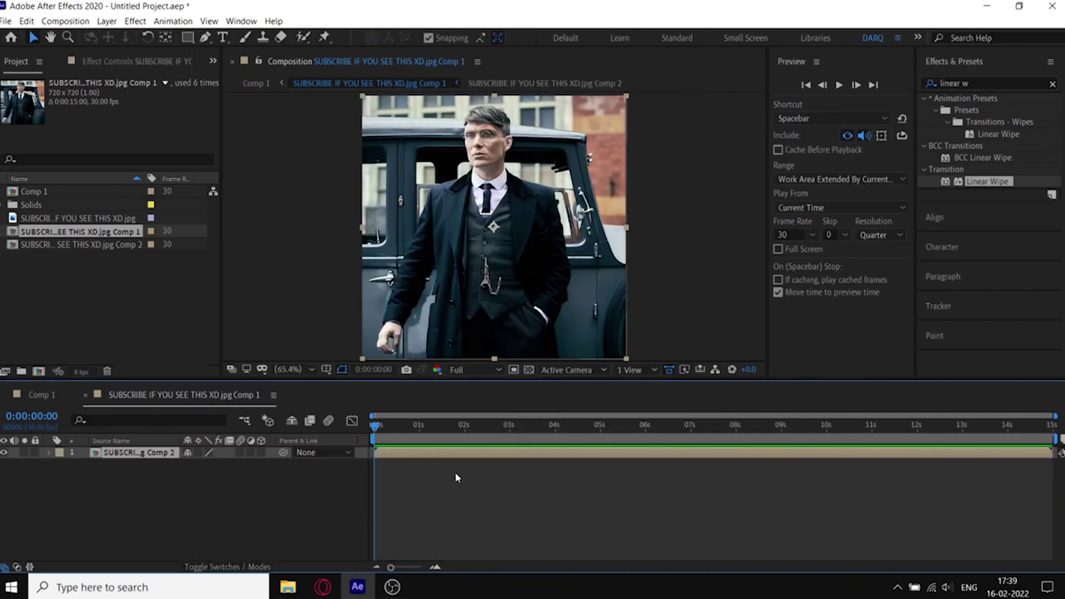
Create a white 720×720 solid layer
{"action": "key", "text": "ctrl+y"}
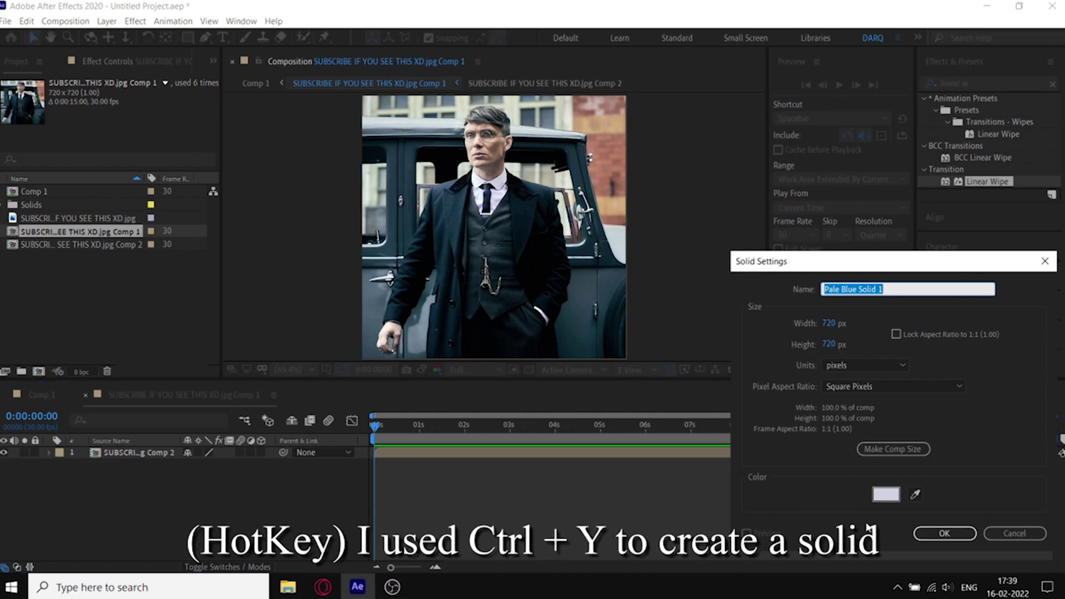
{"action": "left_click", "coordinate": [886, 497]}
{"action": "left_click", "coordinate": [1025, 363]}
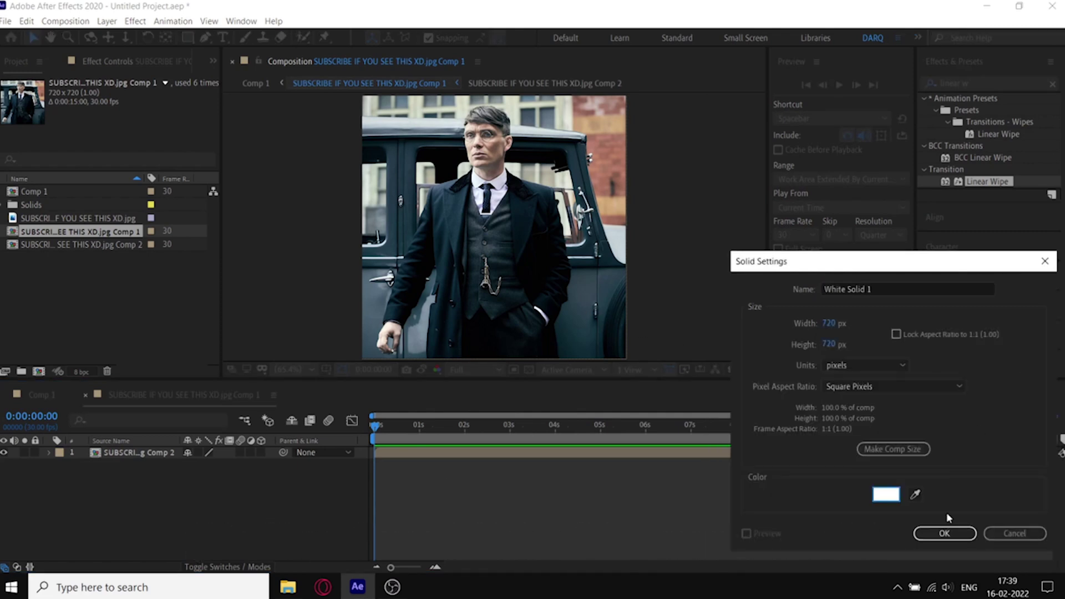
{"action": "left_click", "coordinate": [943, 533]}
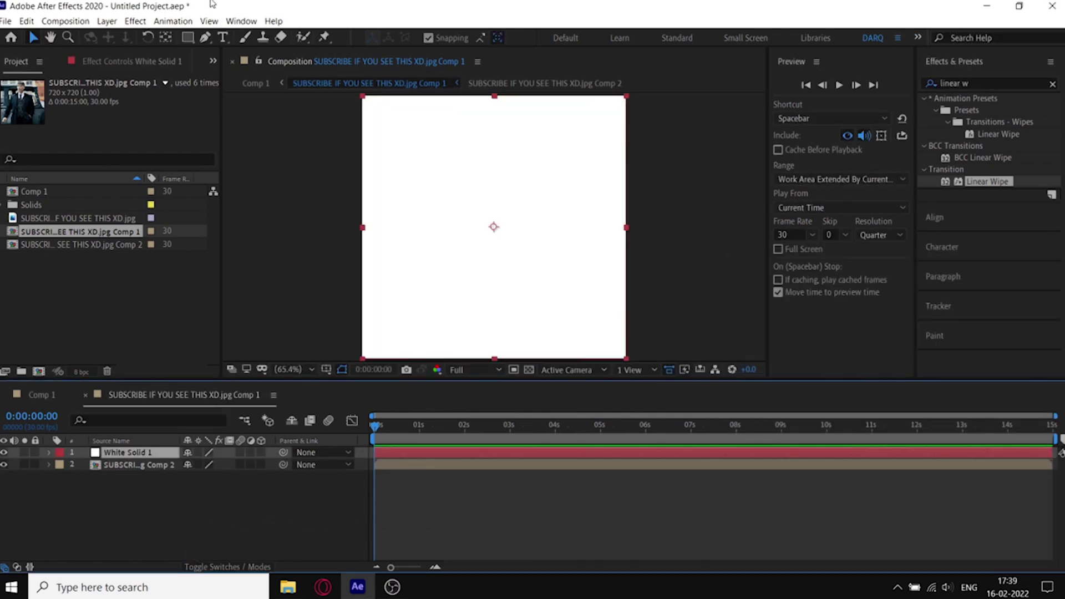
{"action": "left_click", "coordinate": [106, 21]}
{"action": "mouse_move", "coordinate": [286, 38]}
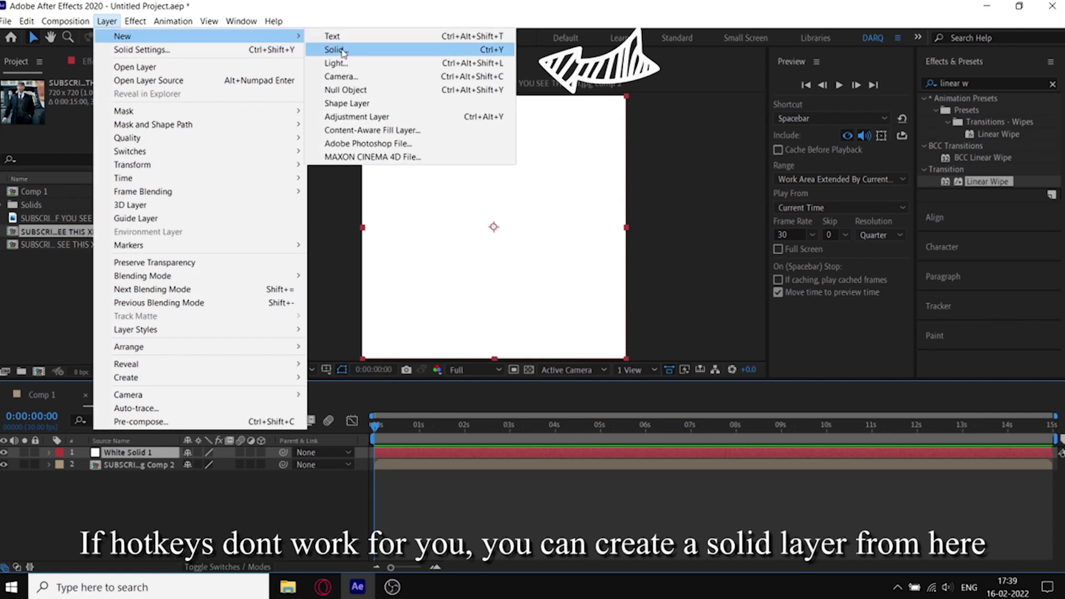
{"action": "left_click", "coordinate": [420, 537]}
Place the white solid below the photo and shrink the photo's scale to form a border
{"action": "left_click_drag", "start_coordinate": [334, 456], "coordinate": [343, 468]}
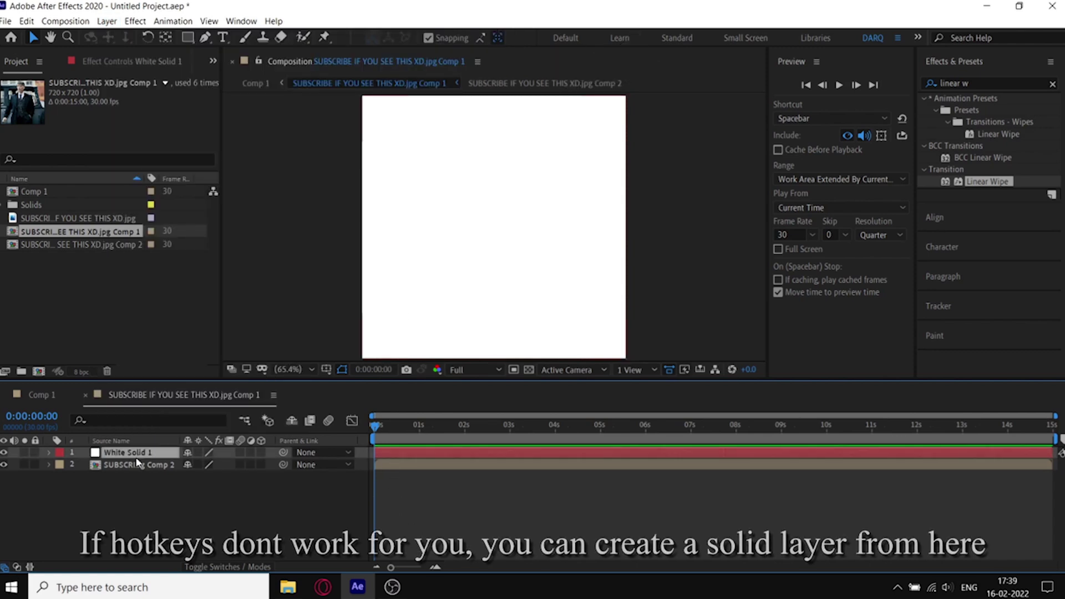
{"action": "left_click", "coordinate": [358, 456]}
{"action": "key", "text": "s"}
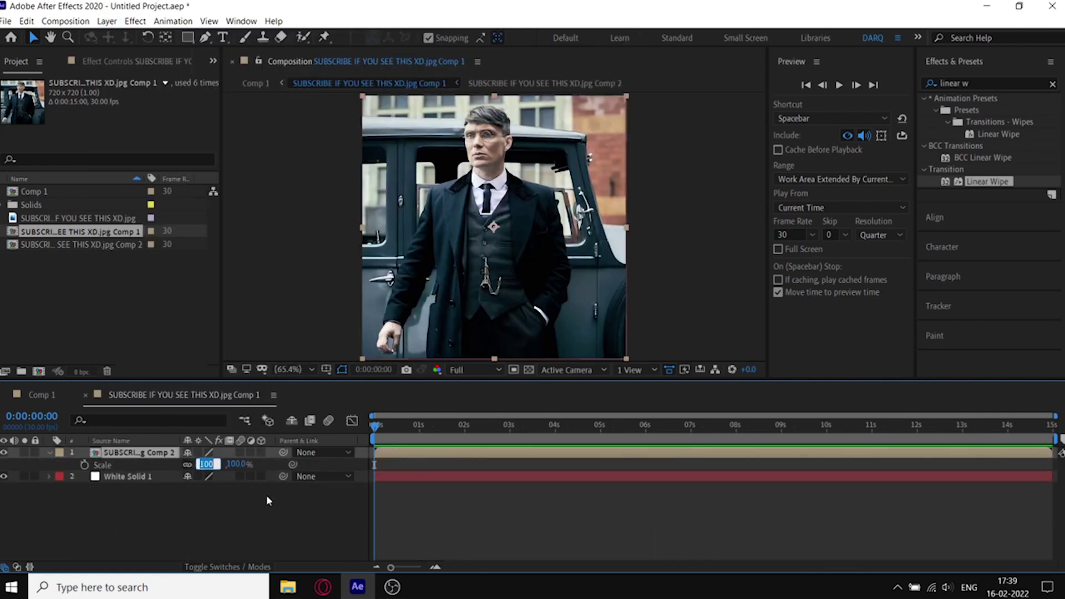
{"action": "left_click", "coordinate": [511, 526]}
{"action": "left_click", "coordinate": [40, 394]}
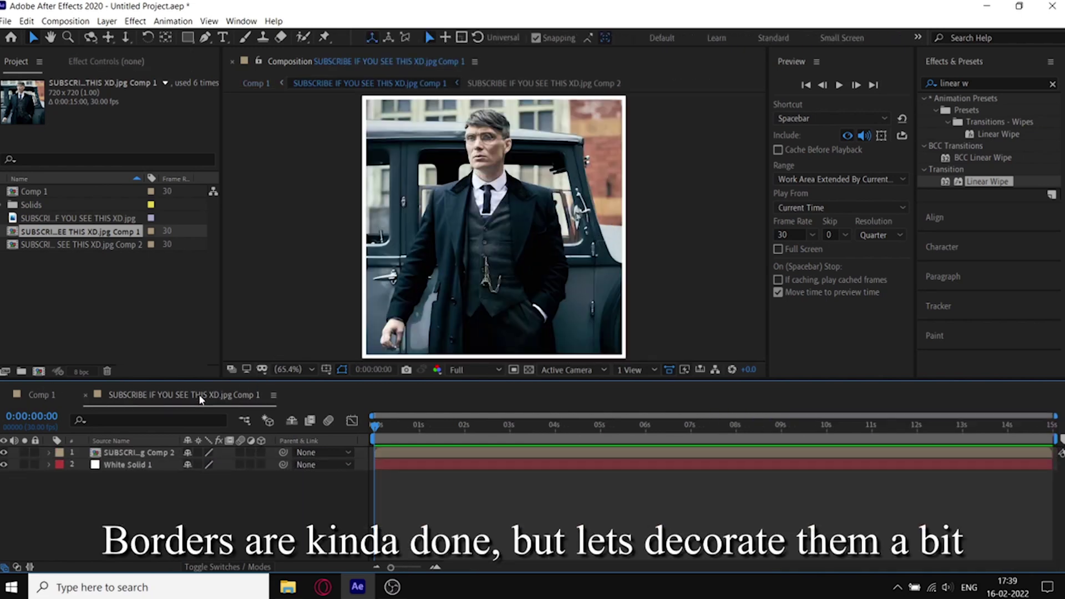
{"action": "left_click", "coordinate": [214, 394]}
Apply Sapphire's S_TextureFlux effect to White Solid 1
{"action": "left_click", "coordinate": [476, 461]}
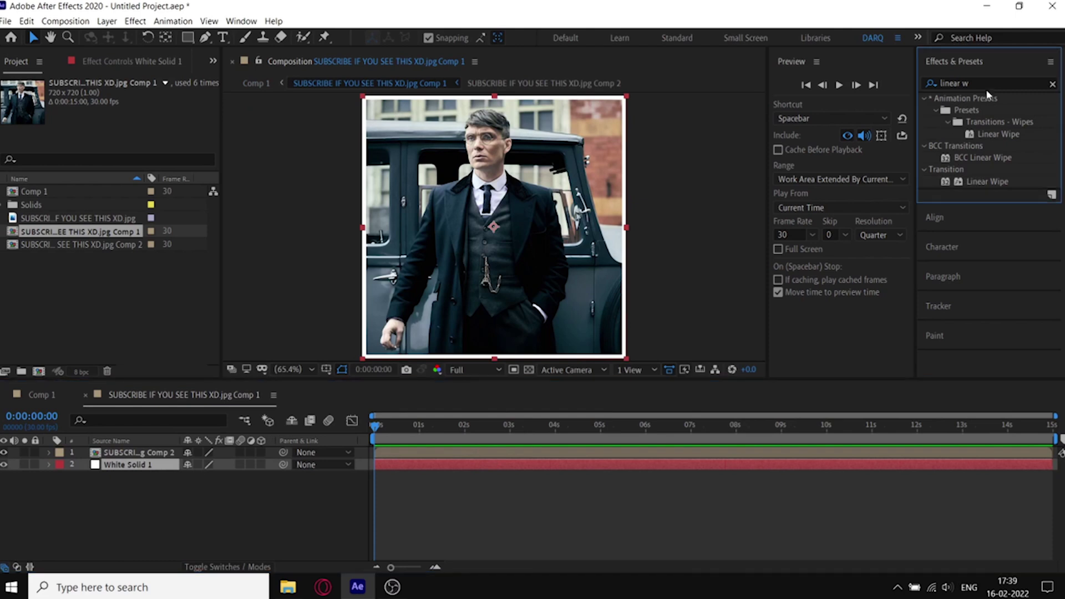
{"action": "left_click_drag", "start_coordinate": [991, 82], "coordinate": [938, 82]}
{"action": "key", "text": "BackSpace"}
{"action": "type", "text": "t"}
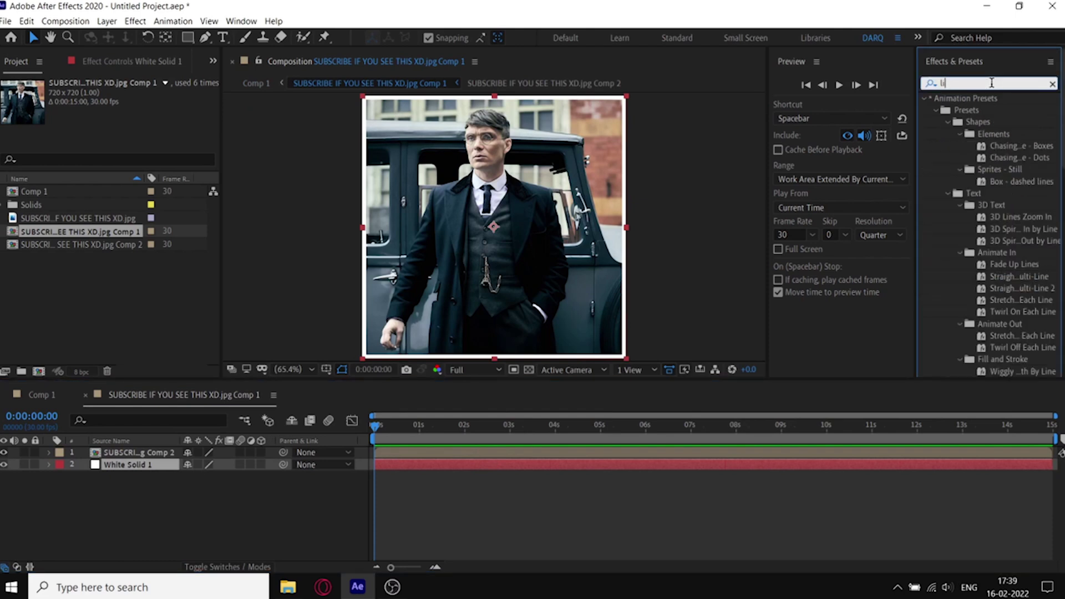
{"action": "type", "text": "exturefl"}
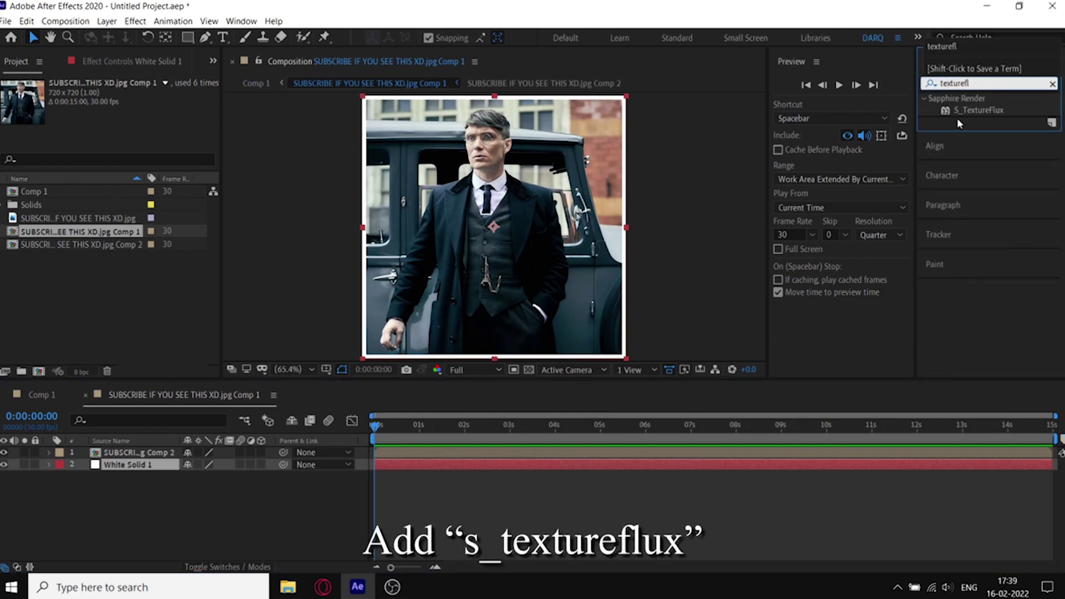
{"action": "left_click_drag", "start_coordinate": [271, 466], "coordinate": [271, 465]}
Set TextureFlux Color0 to pale yellow and Color1 to off-white
{"action": "left_click", "coordinate": [127, 331]}
{"action": "left_click_drag", "start_coordinate": [931, 443], "coordinate": [931, 516]}
{"action": "left_click", "coordinate": [830, 382]}
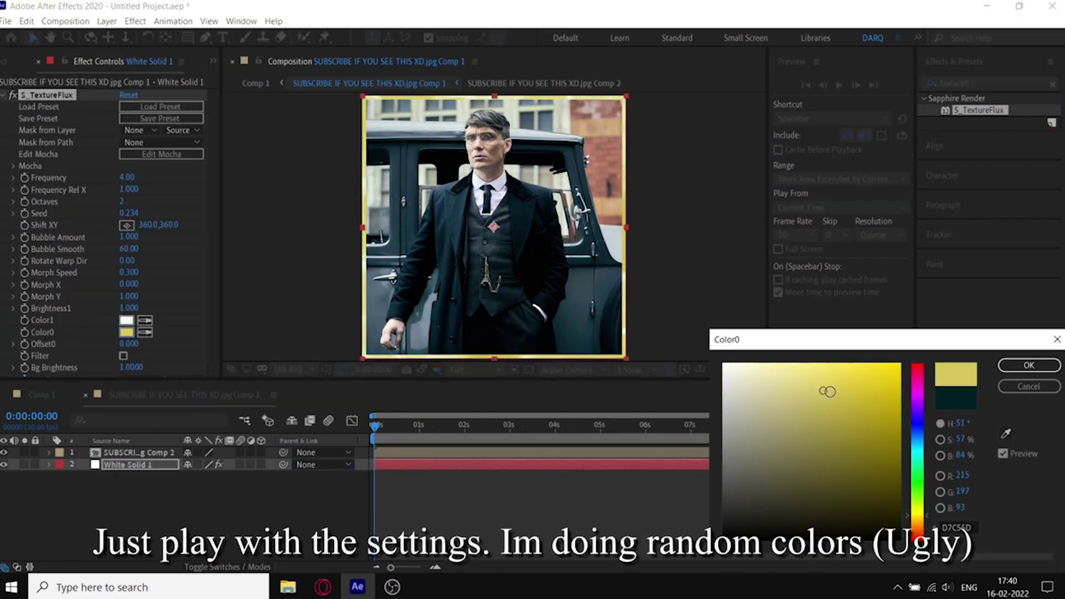
{"action": "left_click", "coordinate": [1029, 365]}
{"action": "left_click", "coordinate": [127, 320]}
{"action": "left_click", "coordinate": [734, 385]}
{"action": "left_click", "coordinate": [1029, 365]}
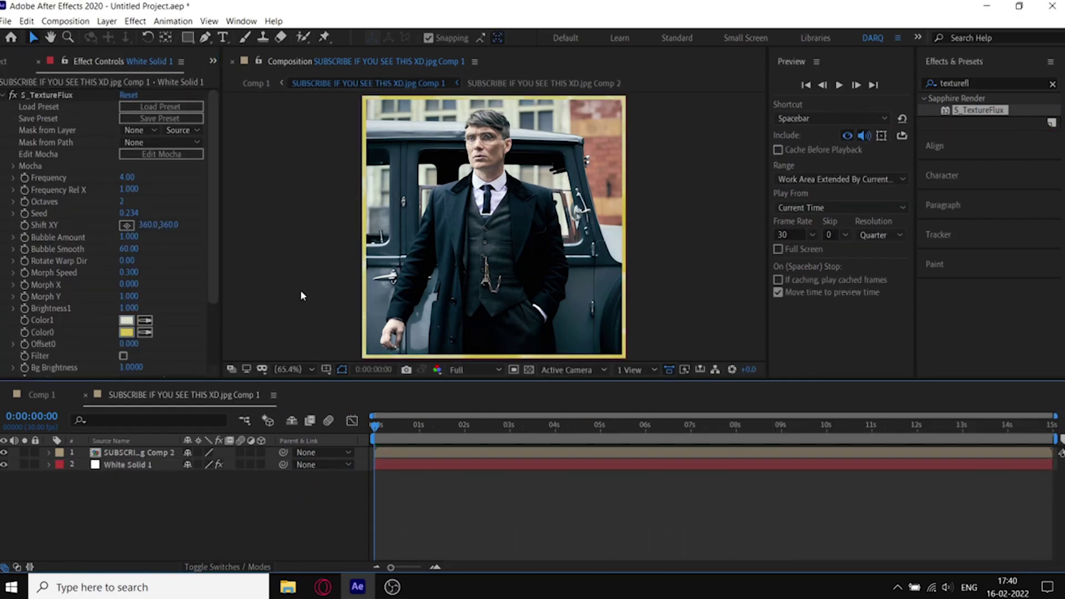
Scale the Comp 2 photo layer to 98% to thin the border
{"action": "left_click", "coordinate": [477, 452]}
{"action": "key", "text": "s"}
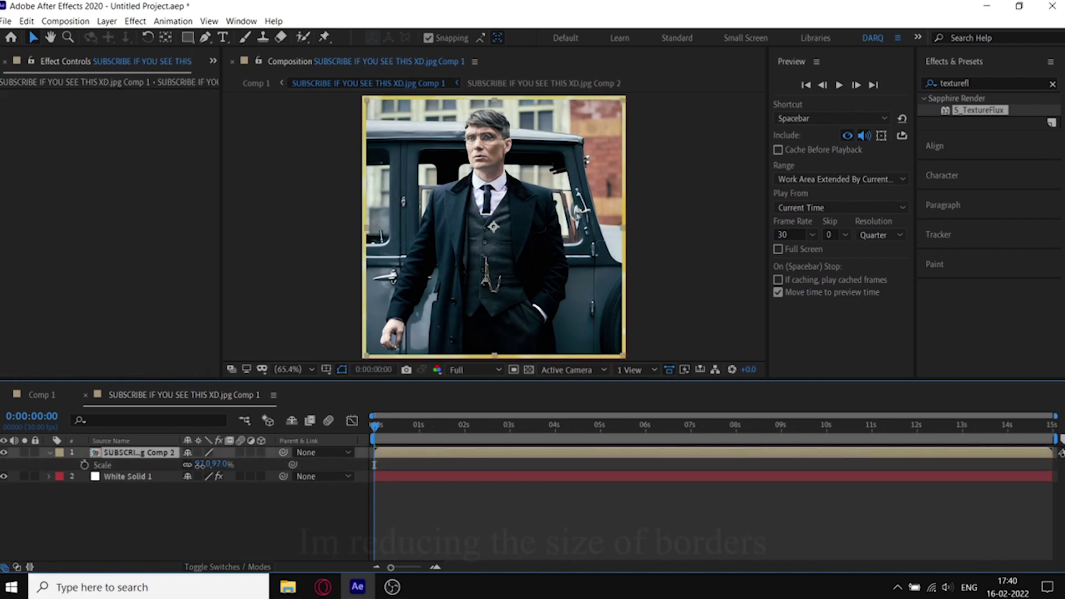
{"action": "key", "text": "Return"}
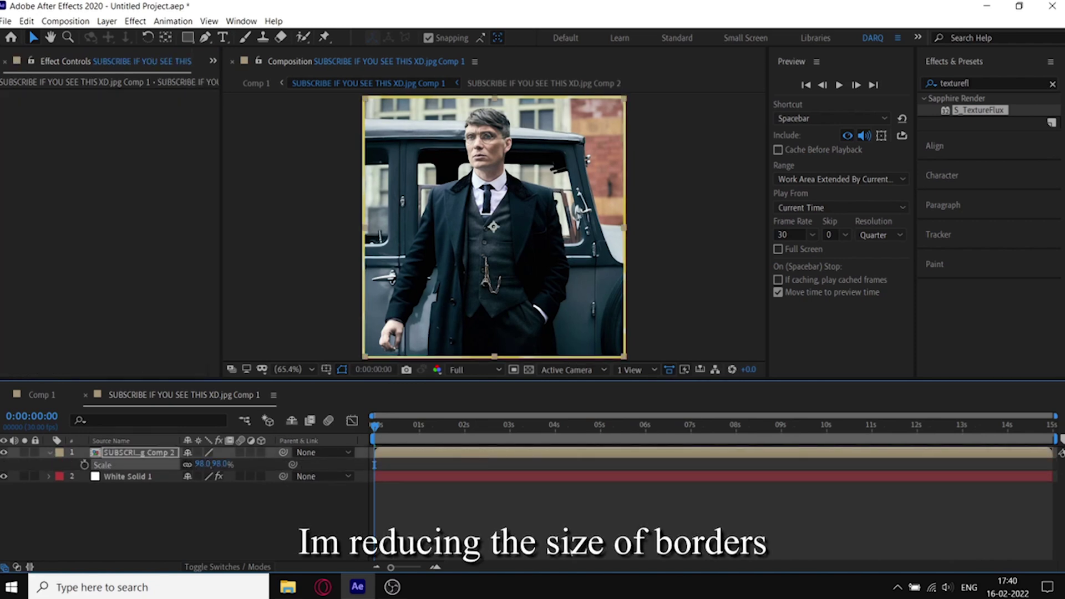
{"action": "left_click", "coordinate": [345, 513]}
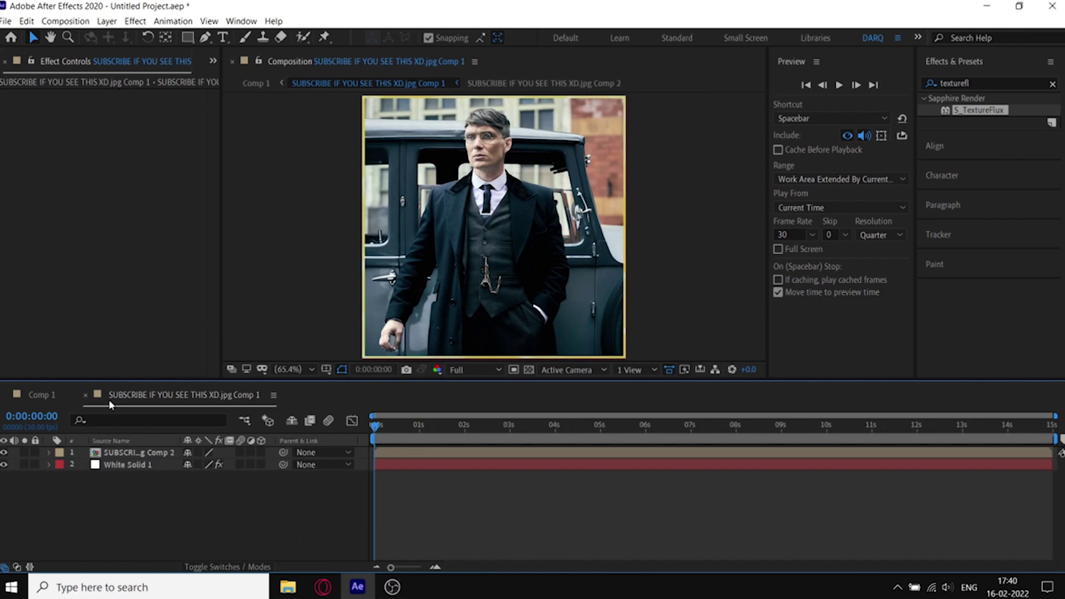
Back in Comp 1, turn on motion blur for all six cube face layers
{"action": "left_click", "coordinate": [84, 395]}
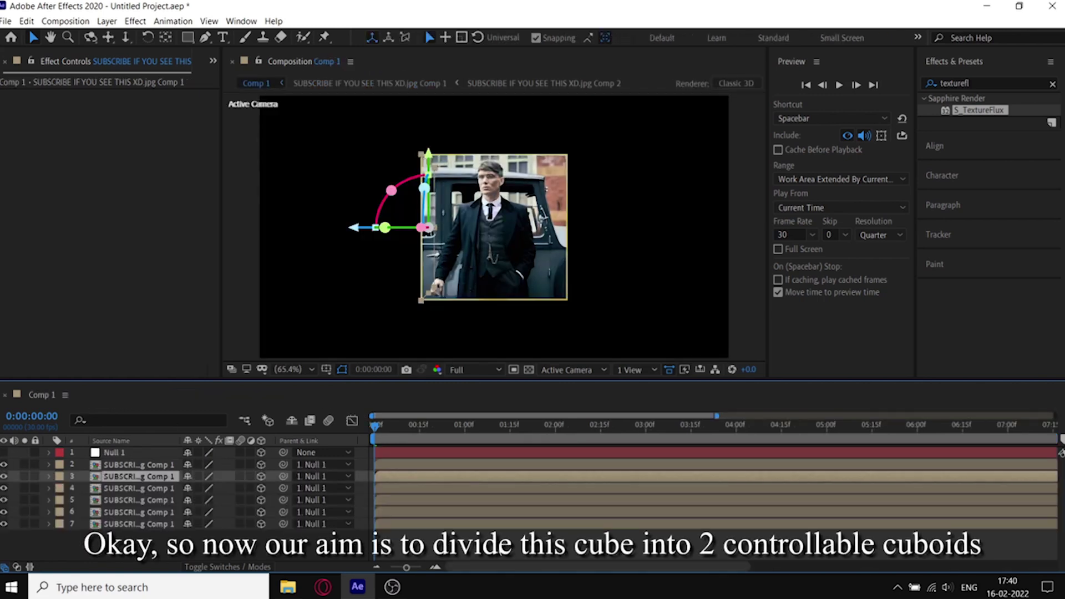
{"action": "key", "text": "ctrl+shift+a"}
{"action": "left_click", "coordinate": [402, 464]}
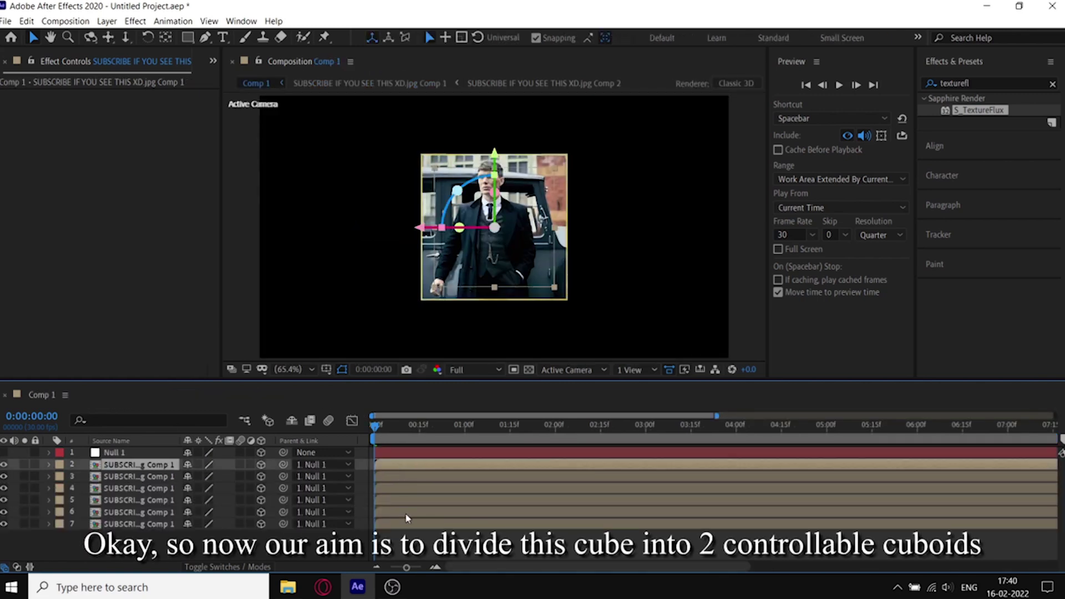
{"action": "left_click", "coordinate": [407, 521], "text": "shift"}
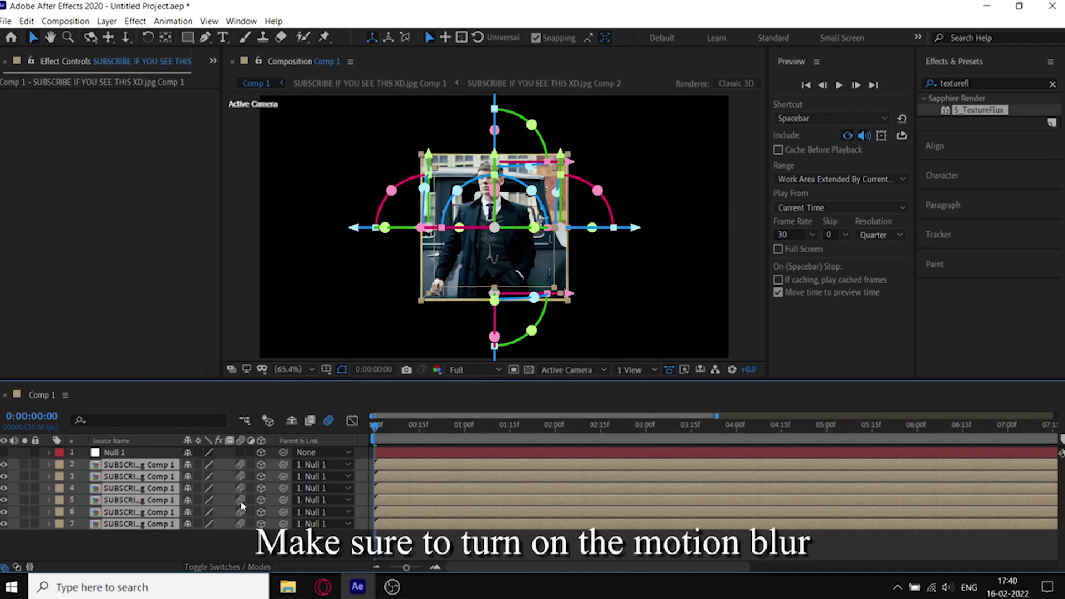
{"action": "left_click", "coordinate": [227, 568]}
{"action": "left_click", "coordinate": [227, 568]}
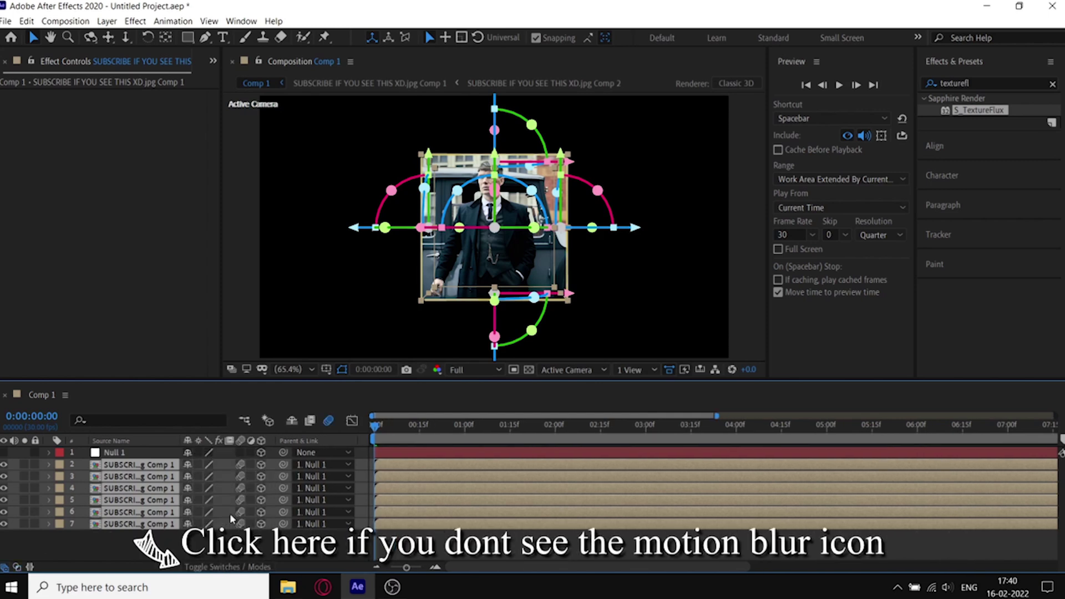
{"action": "left_click", "coordinate": [447, 548]}
Delete Null 1 from Comp 1
{"action": "left_click", "coordinate": [418, 452]}
{"action": "key", "text": "Delete"}
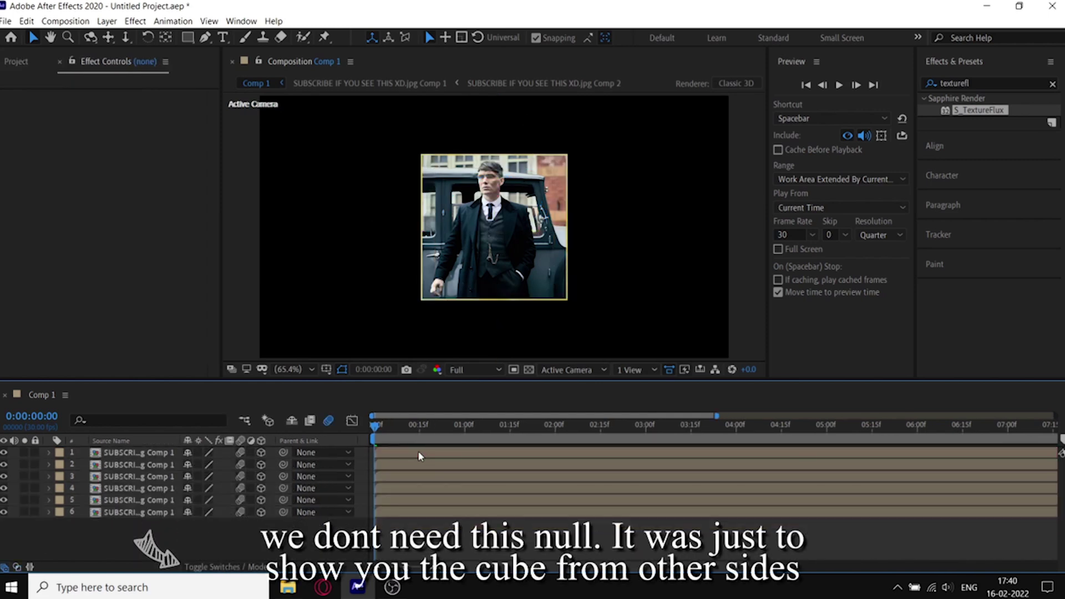
{"action": "left_click", "coordinate": [408, 513]}
Add a 50% completion Linear Wipe to layer 6 and paste it onto layer 5
{"action": "left_click", "coordinate": [1009, 82]}
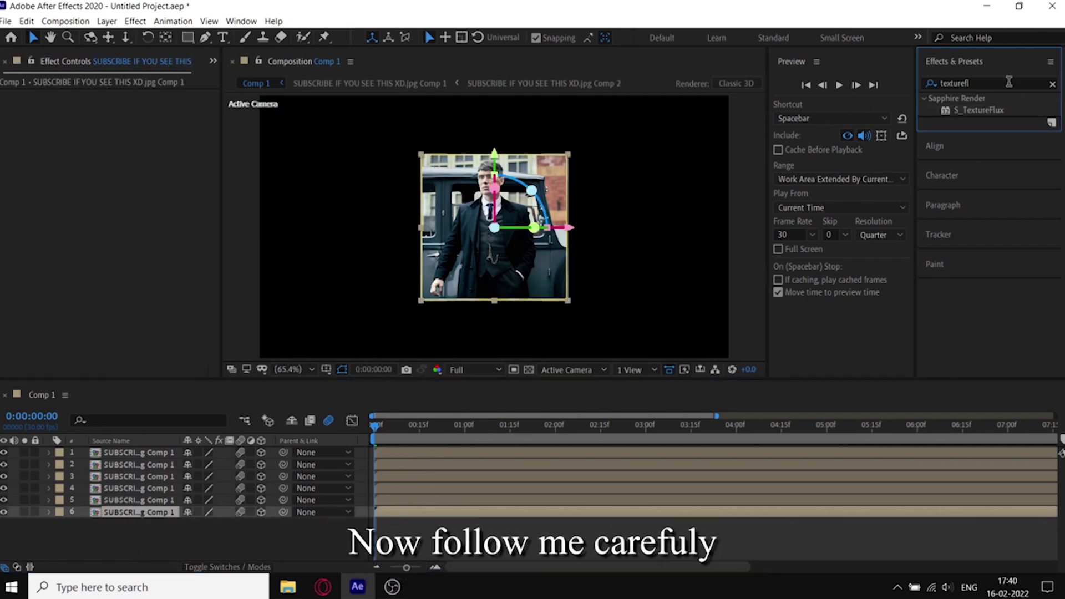
{"action": "type", "text": "linear w"}
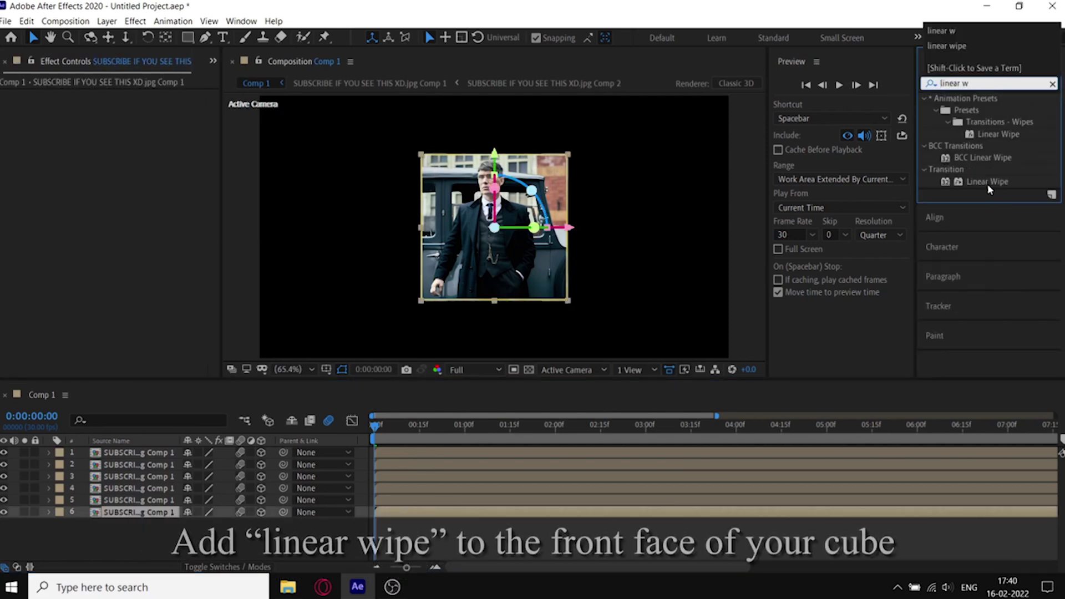
{"action": "mouse_move", "coordinate": [987, 182]}
{"action": "left_mouse_down"}
{"action": "mouse_move", "coordinate": [678, 342]}
{"action": "mouse_move", "coordinate": [438, 512]}
{"action": "left_mouse_up"}
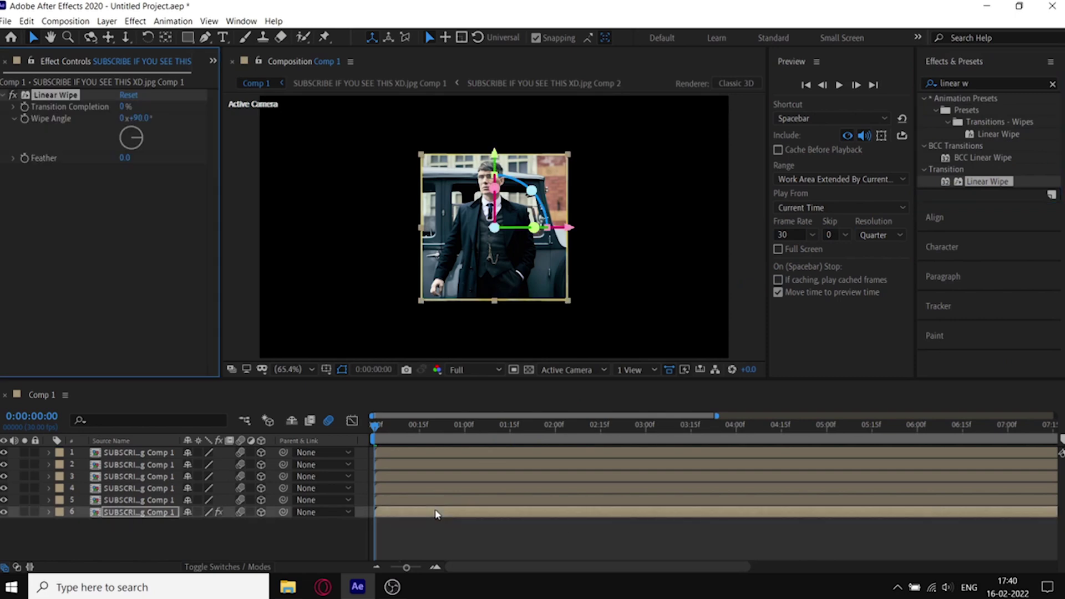
{"action": "left_click", "coordinate": [133, 118]}
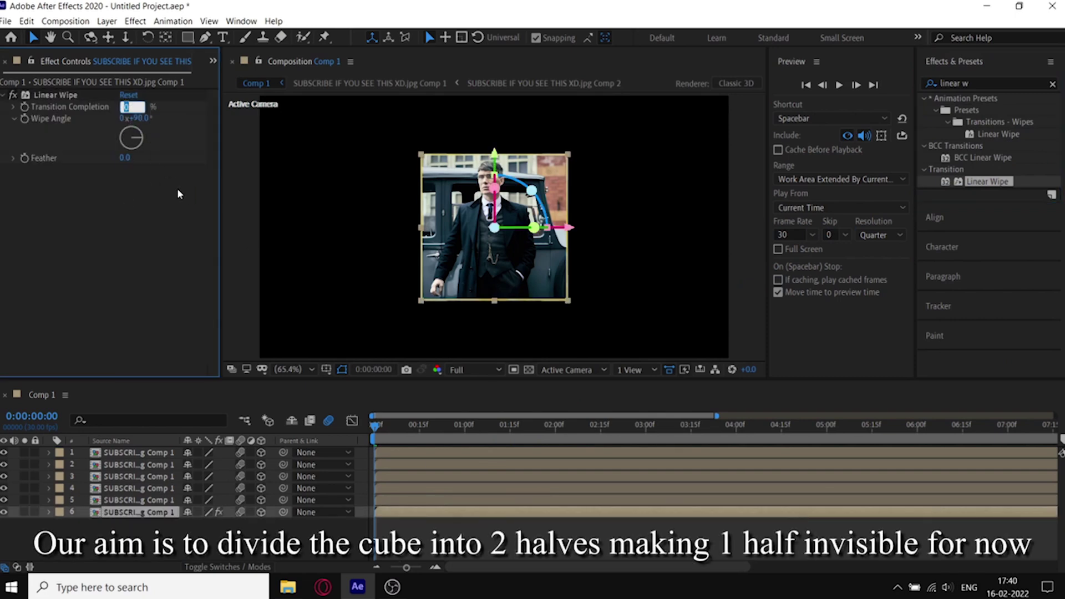
{"action": "type", "text": "50"}
{"action": "key", "text": "Return"}
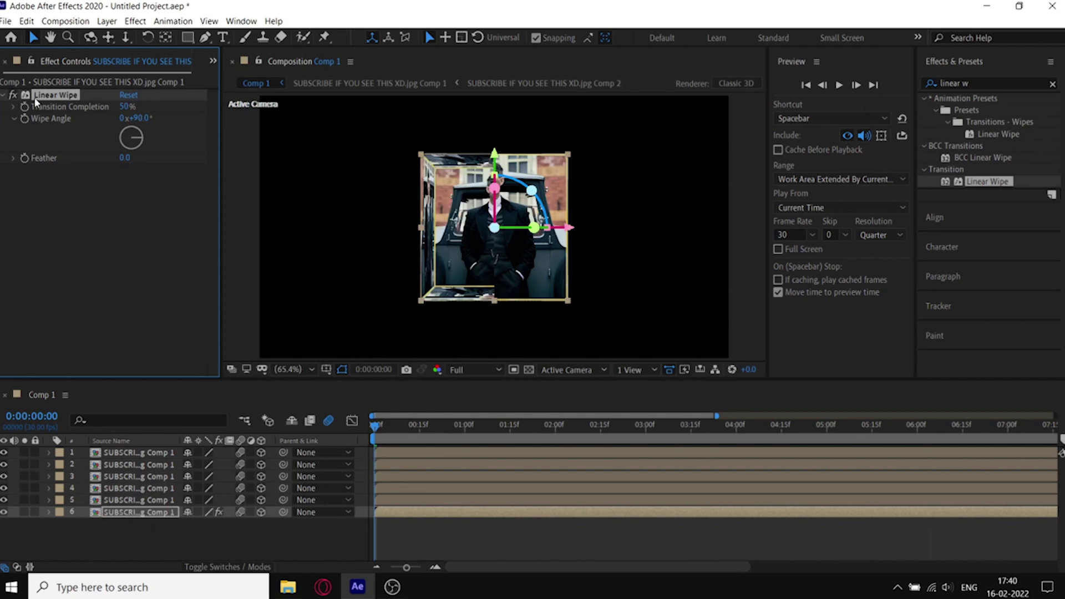
{"action": "left_click", "coordinate": [401, 502]}
{"action": "key", "text": "ctrl+v"}
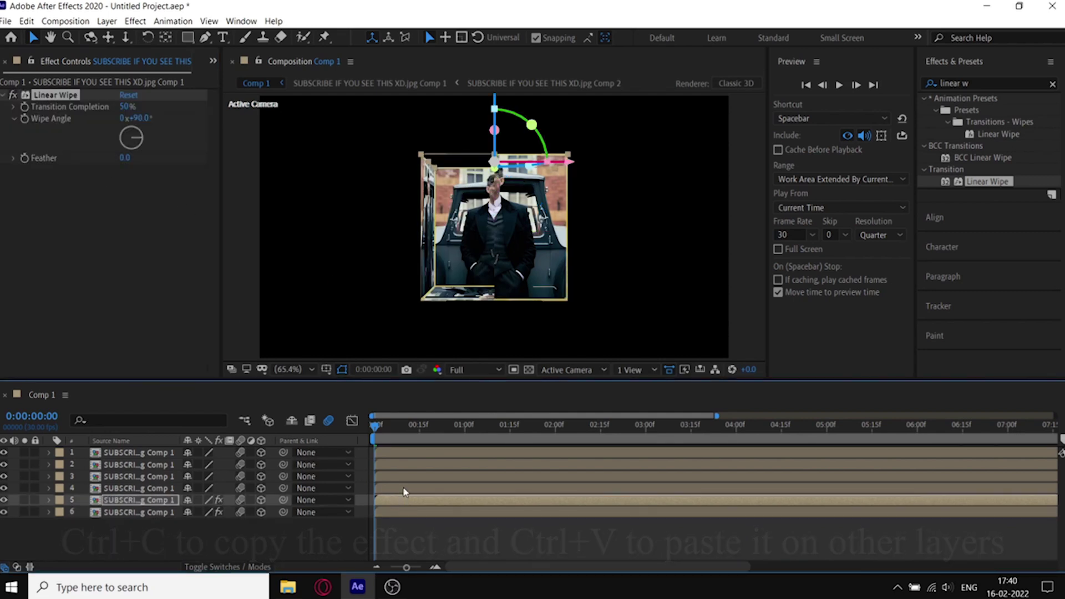
Paste the Linear Wipe onto layers 4 and 1
{"action": "left_click", "coordinate": [404, 492]}
{"action": "key", "text": "ctrl+v"}
{"action": "left_click", "coordinate": [404, 476]}
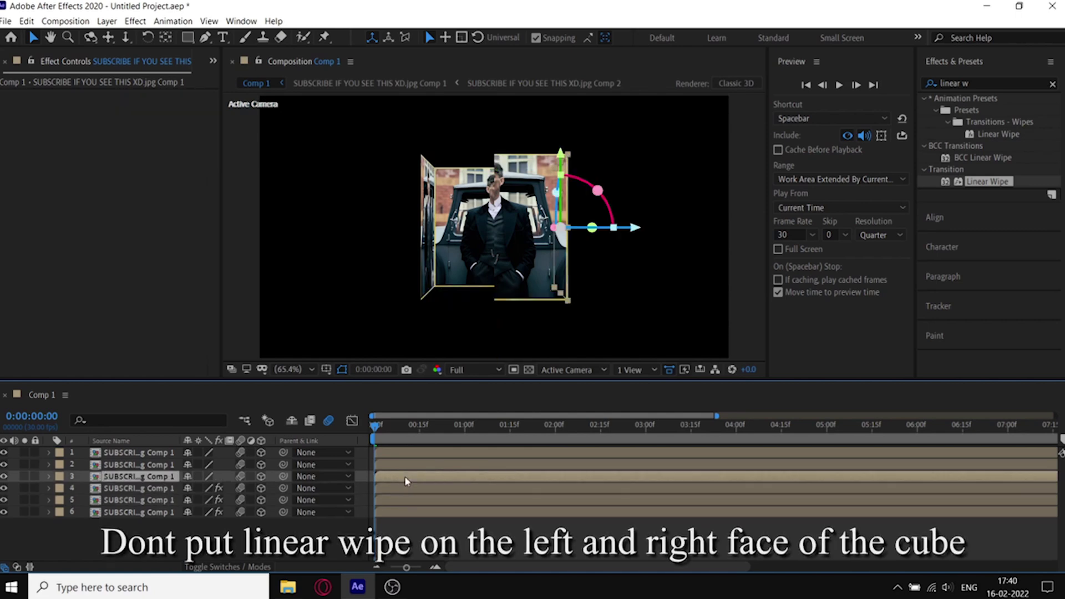
{"action": "left_click", "coordinate": [406, 467]}
{"action": "left_click", "coordinate": [408, 454]}
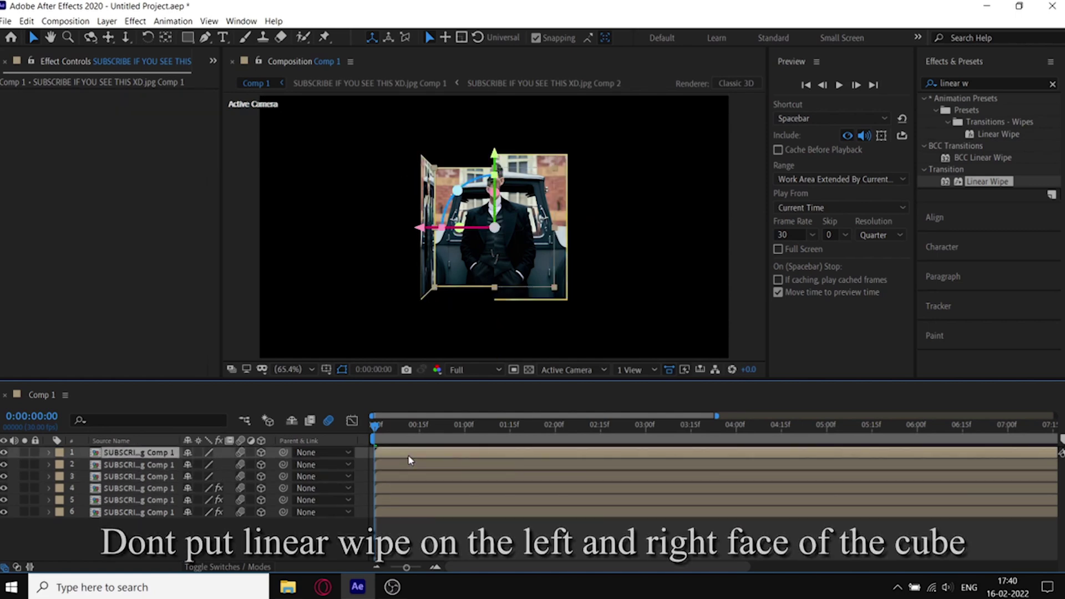
{"action": "key", "text": "ctrl+v"}
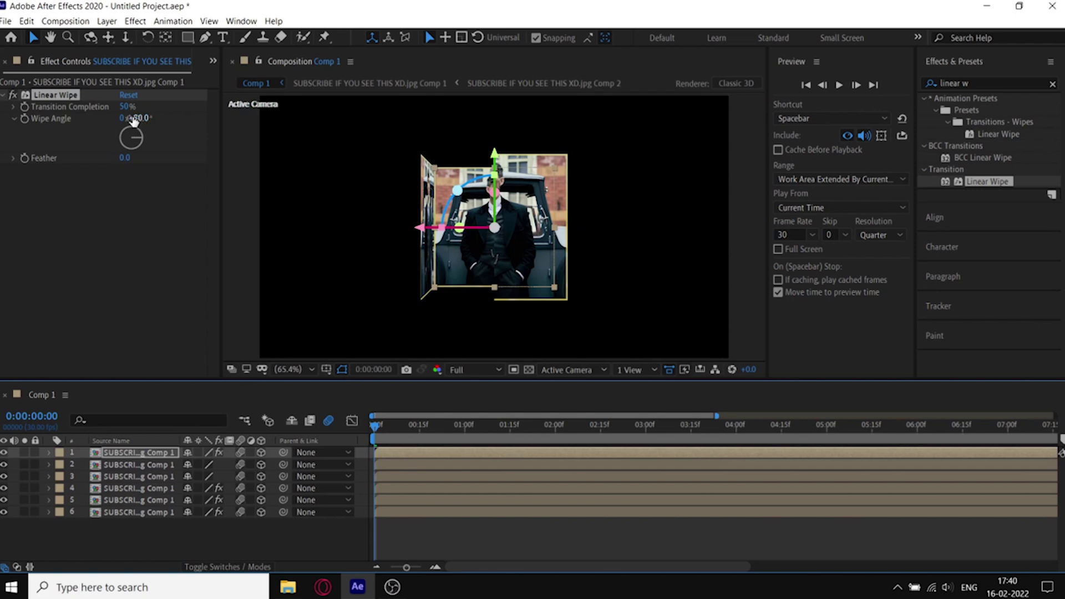
Set layer 1's Linear Wipe angle to -90°
{"action": "left_click", "coordinate": [135, 118]}
{"action": "type", "text": "-90"}
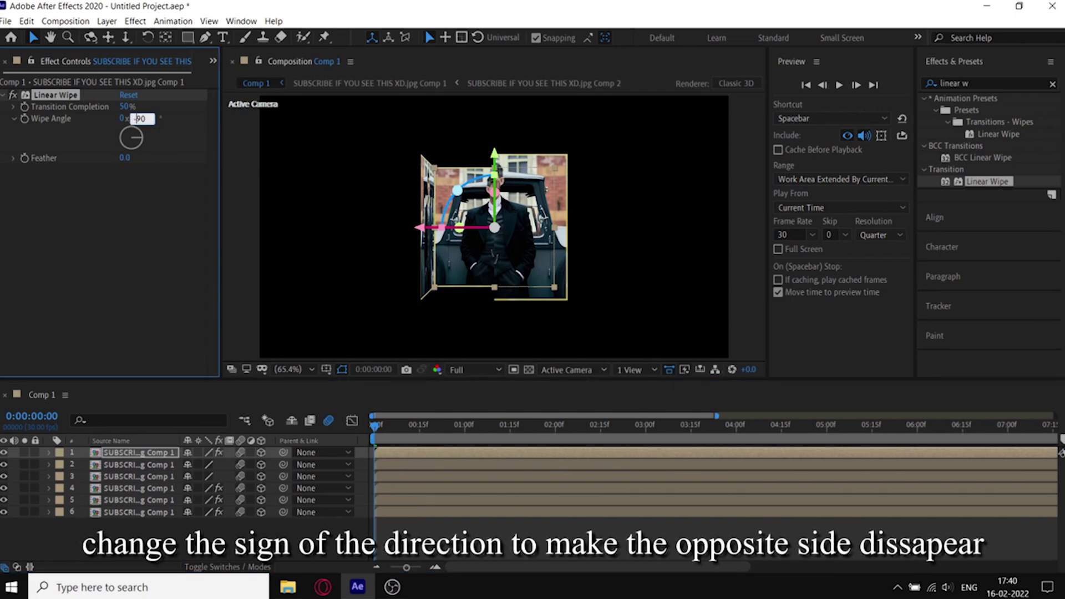
{"action": "key", "text": "Return"}
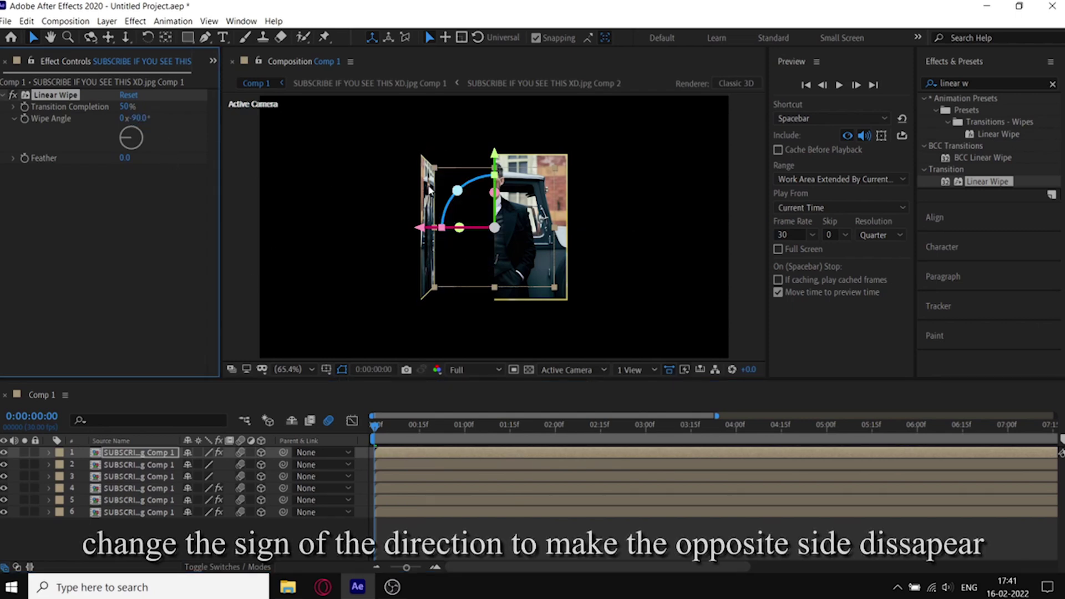
{"action": "left_click", "coordinate": [444, 464]}
{"action": "left_click", "coordinate": [446, 478]}
{"action": "left_click", "coordinate": [445, 465]}
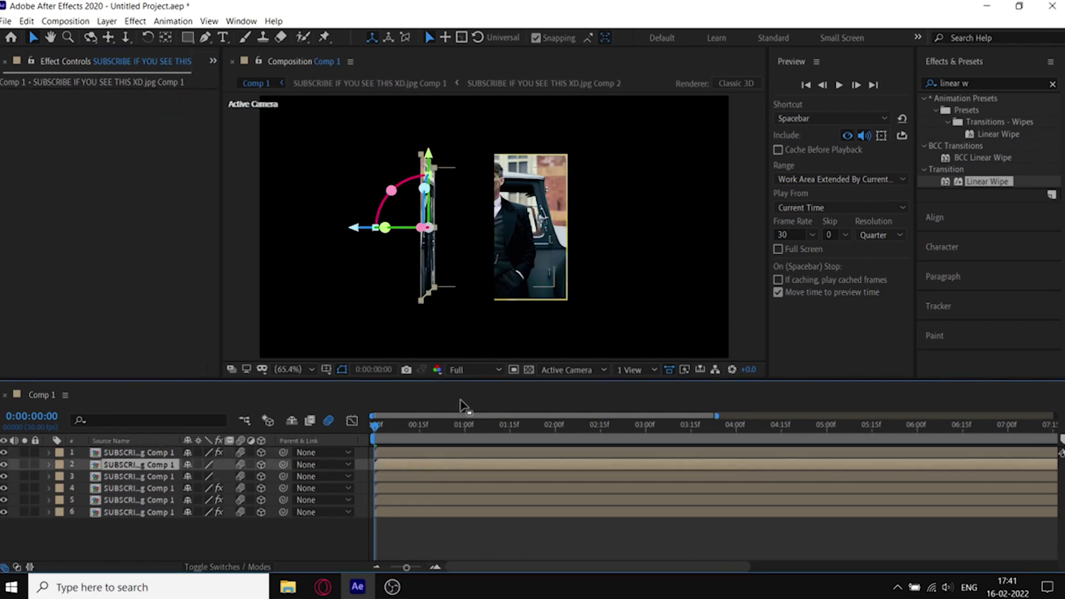
Move layer 2 to Position 640, 360, 0 so it meets the front face's edge
{"action": "key", "text": "p"}
{"action": "left_click_drag", "start_coordinate": [191, 476], "coordinate": [227, 476]}
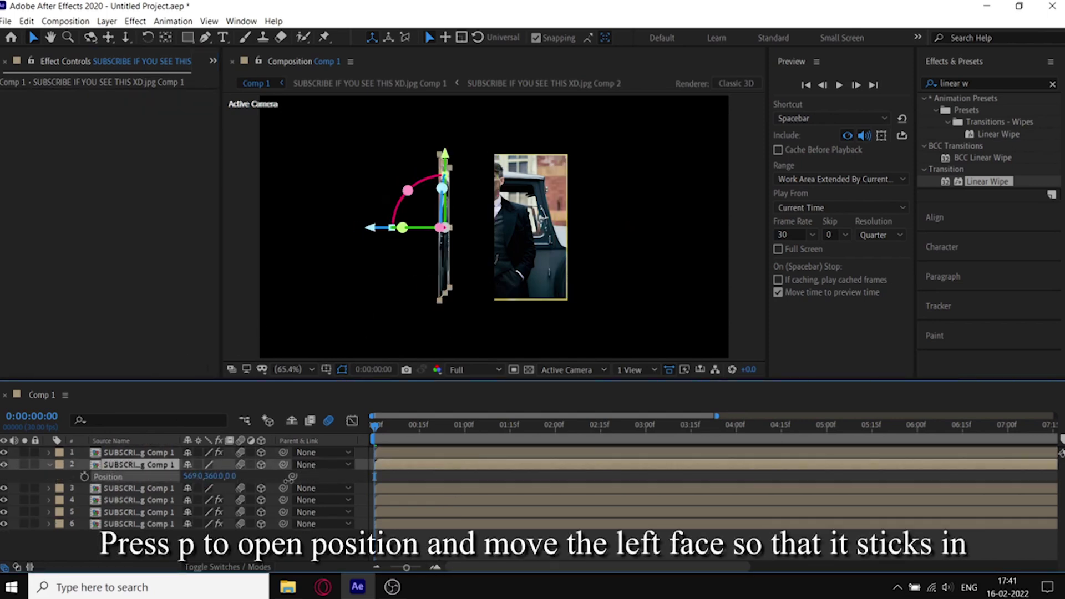
{"action": "key", "text": "Right"}
{"action": "key", "text": "Right"}
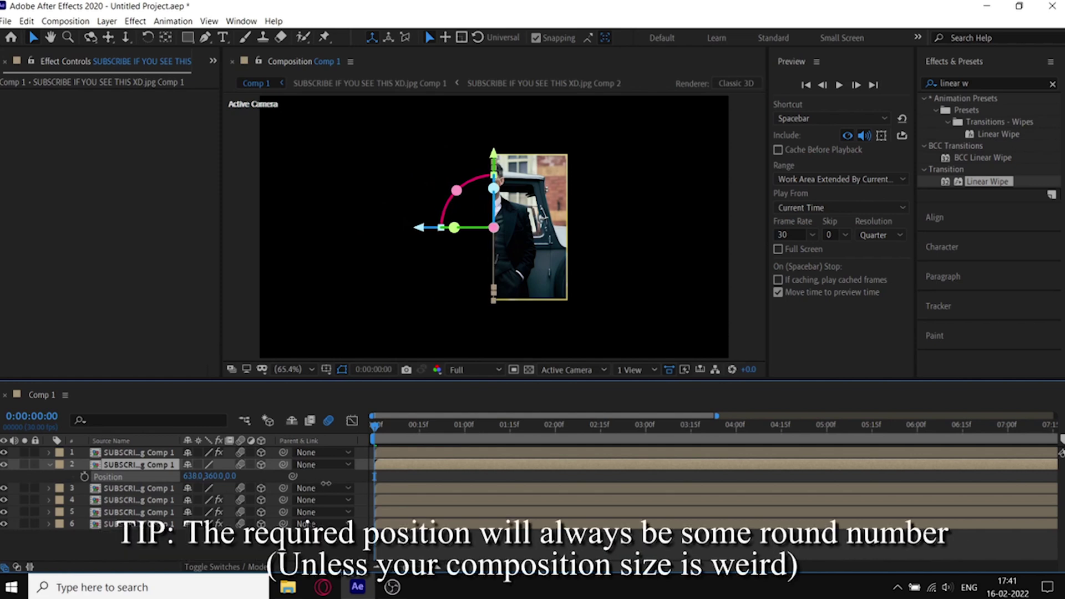
{"action": "key", "text": "Right"}
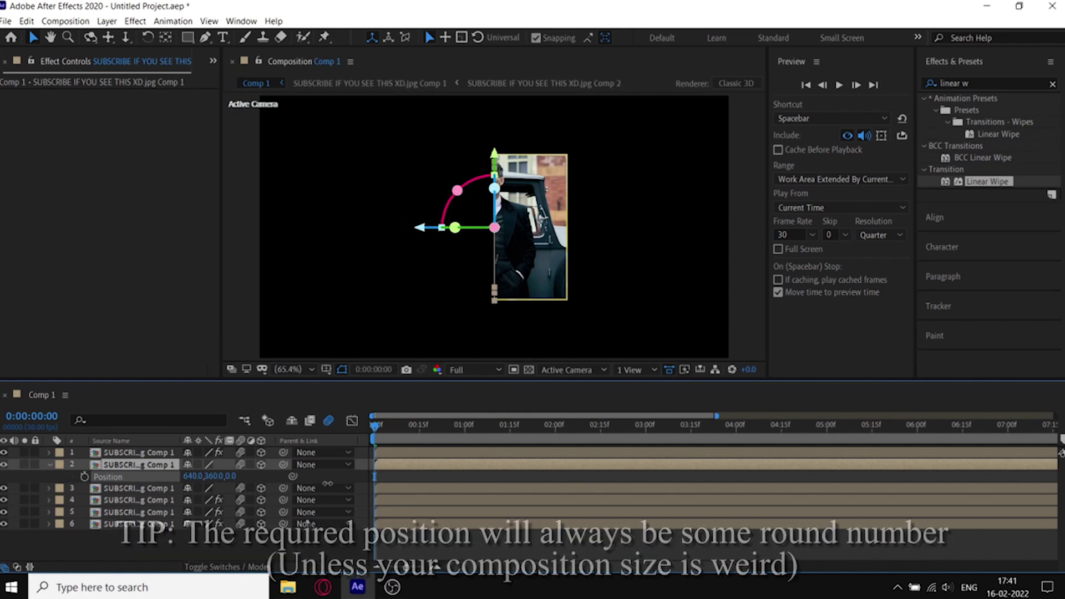
{"action": "mouse_move", "coordinate": [408, 253]}
{"action": "left_mouse_down", "text": "alt"}
{"action": "mouse_move", "coordinate": [418, 247]}
{"action": "mouse_move", "coordinate": [409, 151]}
{"action": "mouse_move", "coordinate": [441, 314]}
{"action": "left_mouse_up", "text": "alt"}
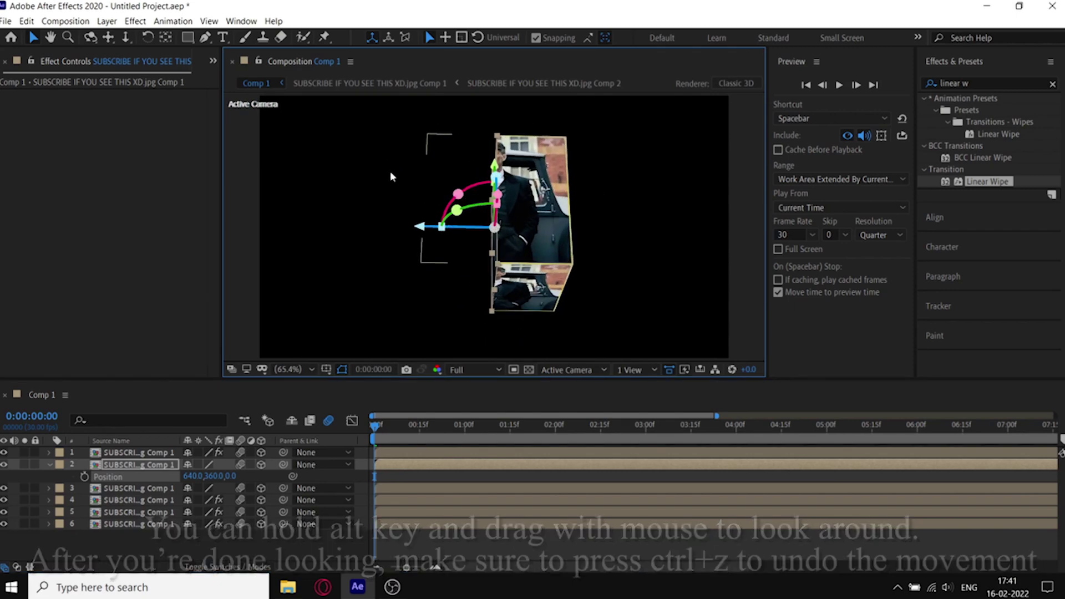
{"action": "key", "text": "ctrl+z"}
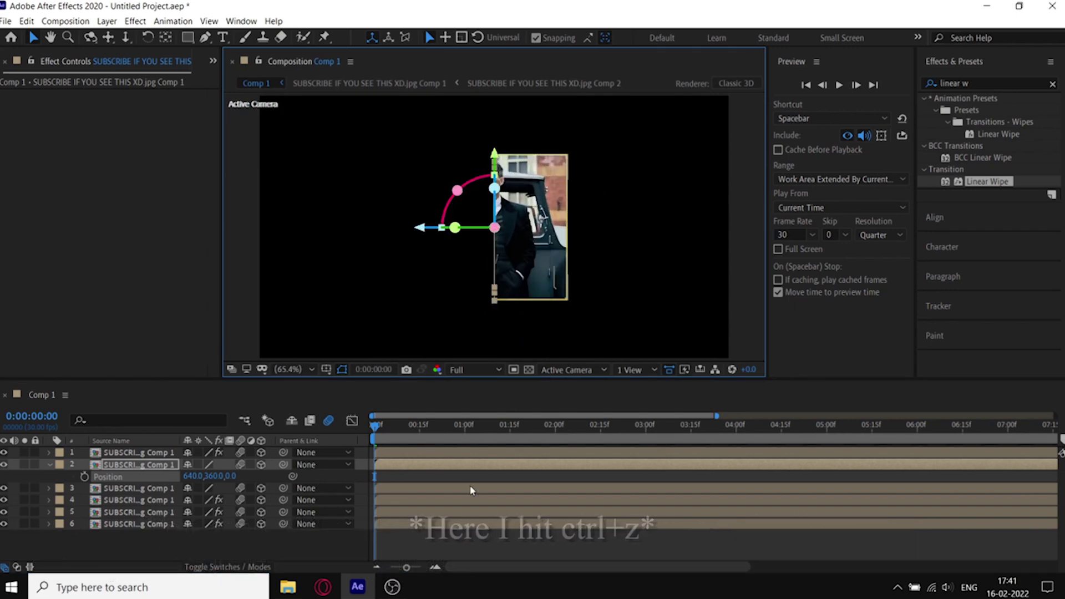
{"action": "left_click", "coordinate": [401, 501]}
Duplicate all six face layers, move the copies above the originals, and label them blue
{"action": "left_click", "coordinate": [404, 512]}
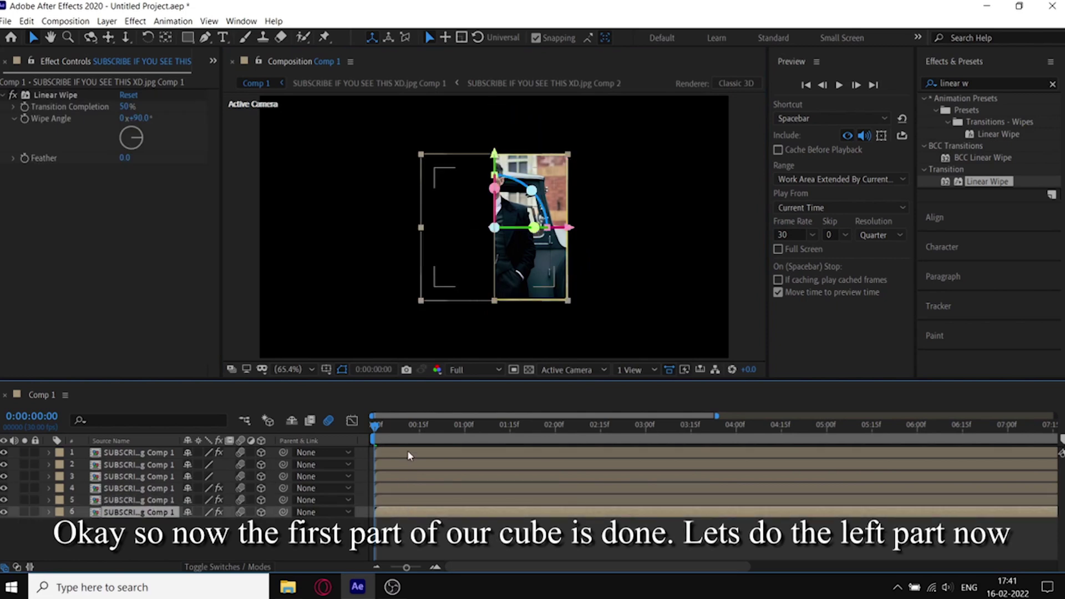
{"action": "left_click", "coordinate": [407, 450], "text": "shift"}
{"action": "key", "text": "ctrl+d"}
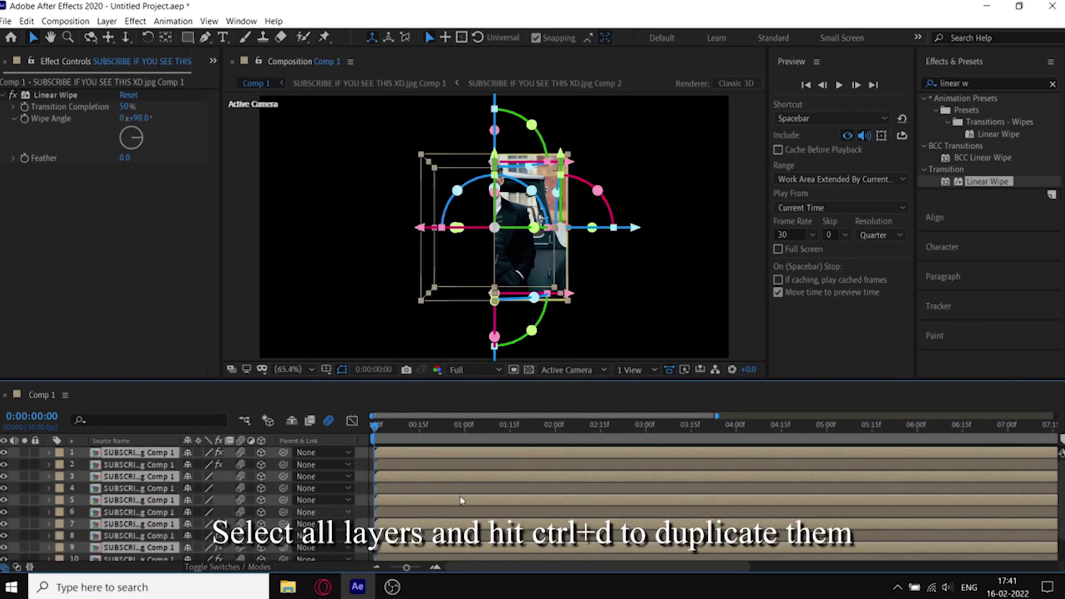
{"action": "left_click_drag", "start_coordinate": [136, 499], "coordinate": [148, 452]}
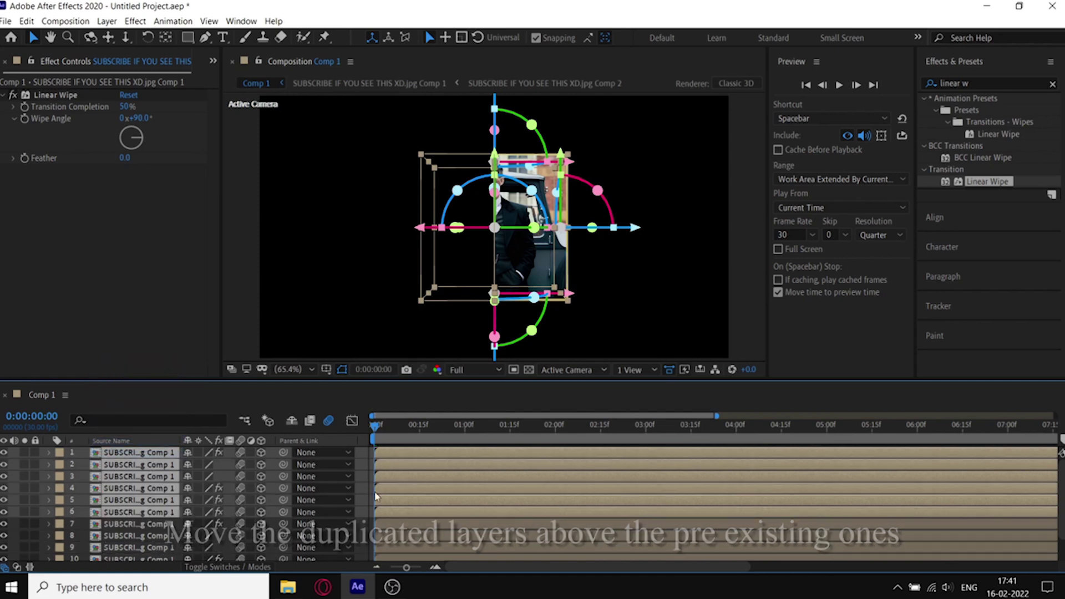
{"action": "left_click", "coordinate": [59, 456]}
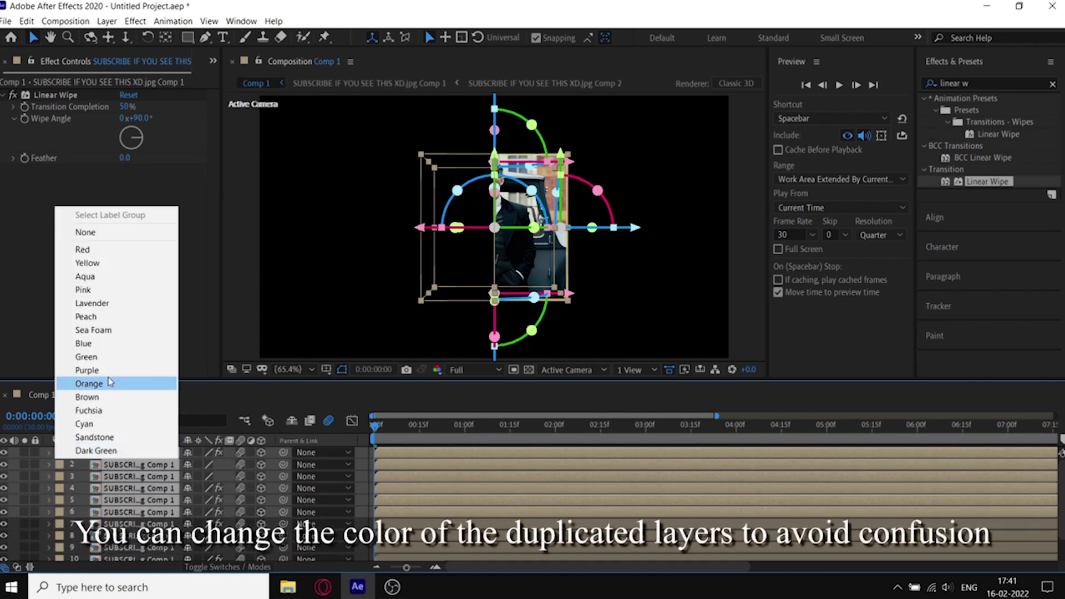
{"action": "left_click", "coordinate": [106, 343]}
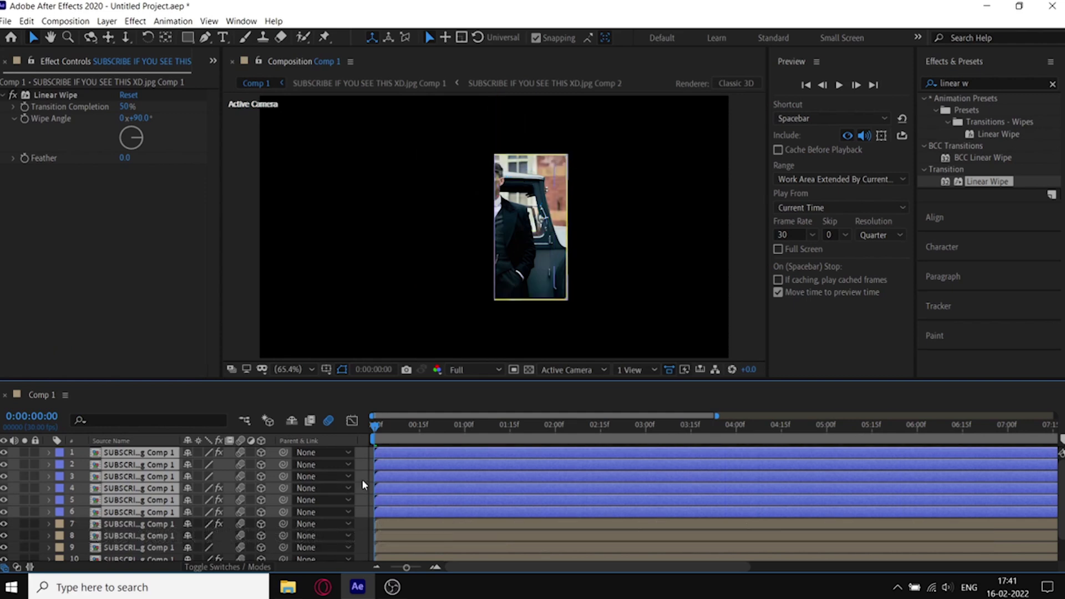
{"action": "left_click", "coordinate": [400, 512]}
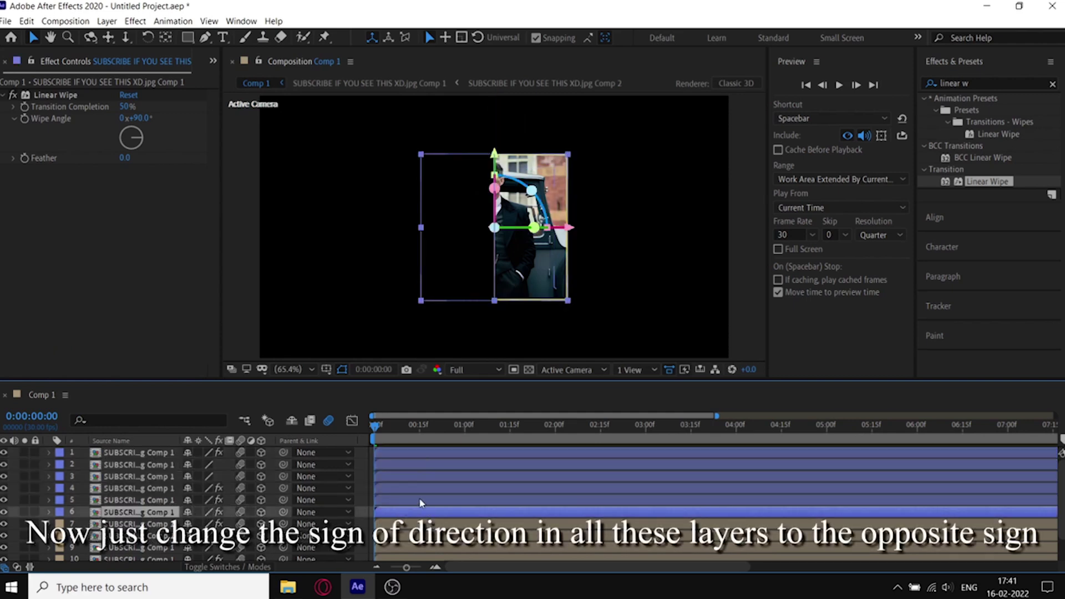
Flip the duplicated layers' Linear Wipe angle to -90°
{"action": "left_click", "coordinate": [420, 502]}
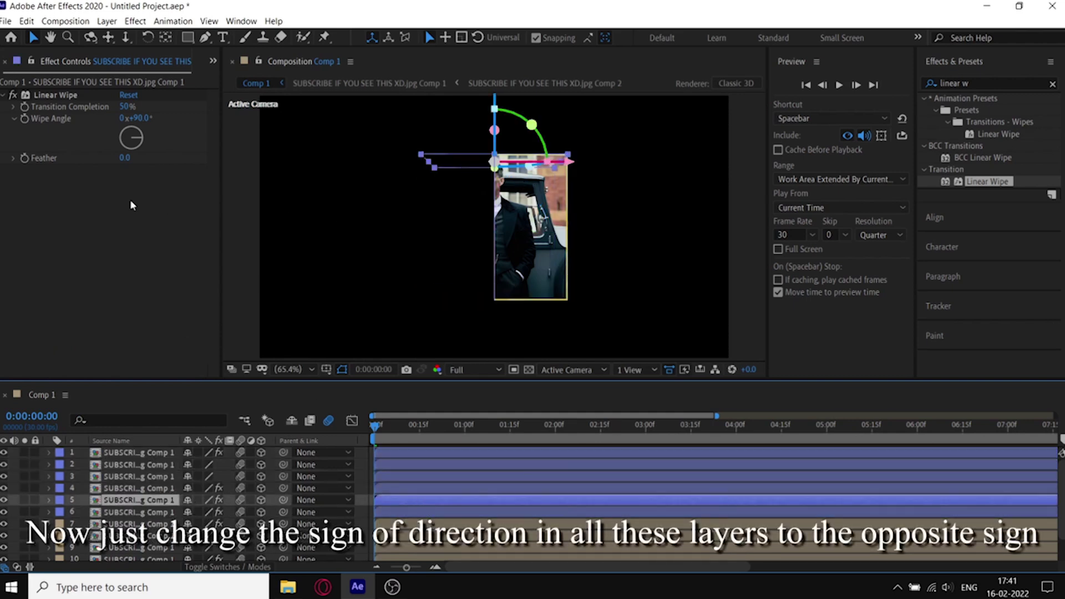
{"action": "left_click", "coordinate": [138, 118]}
{"action": "key", "text": "ctrl+Up"}
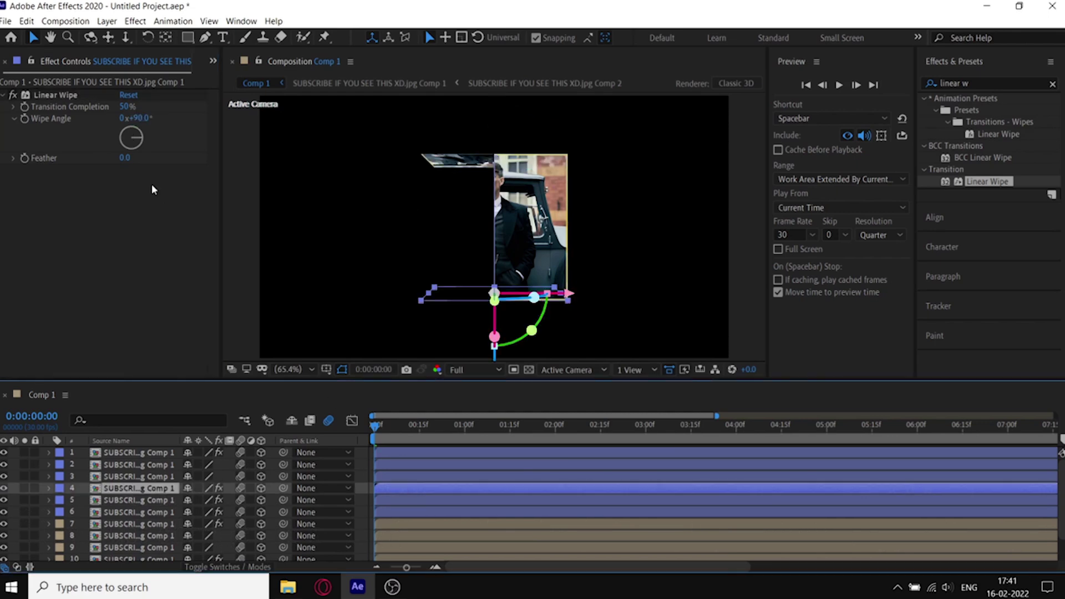
{"action": "left_click", "coordinate": [416, 477]}
{"action": "left_click", "coordinate": [436, 466]}
{"action": "left_click", "coordinate": [424, 452]}
{"action": "left_click", "coordinate": [139, 118]}
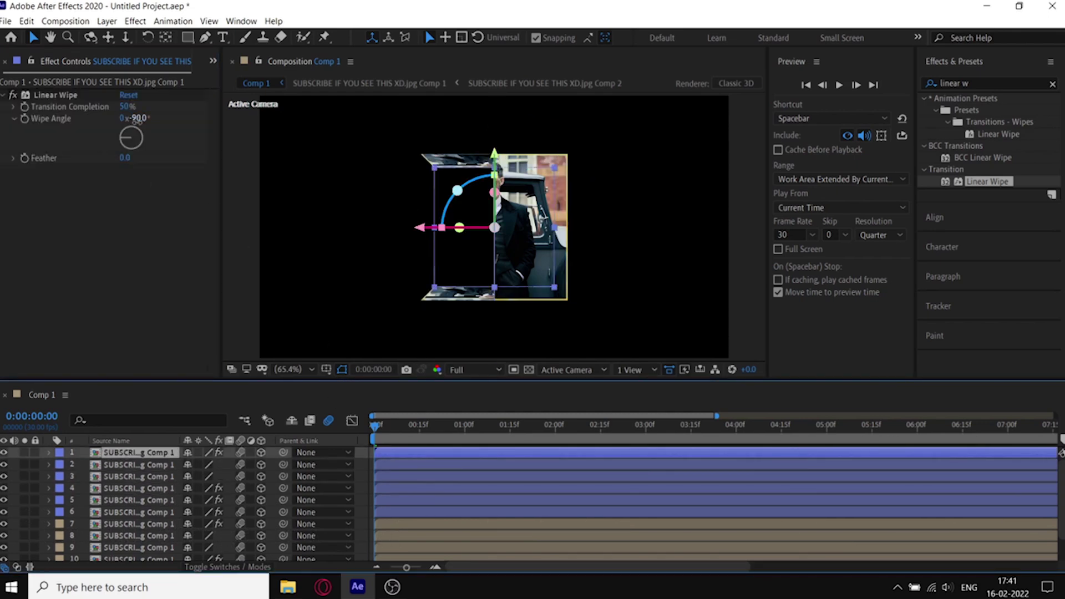
{"action": "left_click", "coordinate": [459, 513]}
{"action": "left_click", "coordinate": [139, 118]}
{"action": "type", "text": "-90"}
{"action": "key", "text": "Return"}
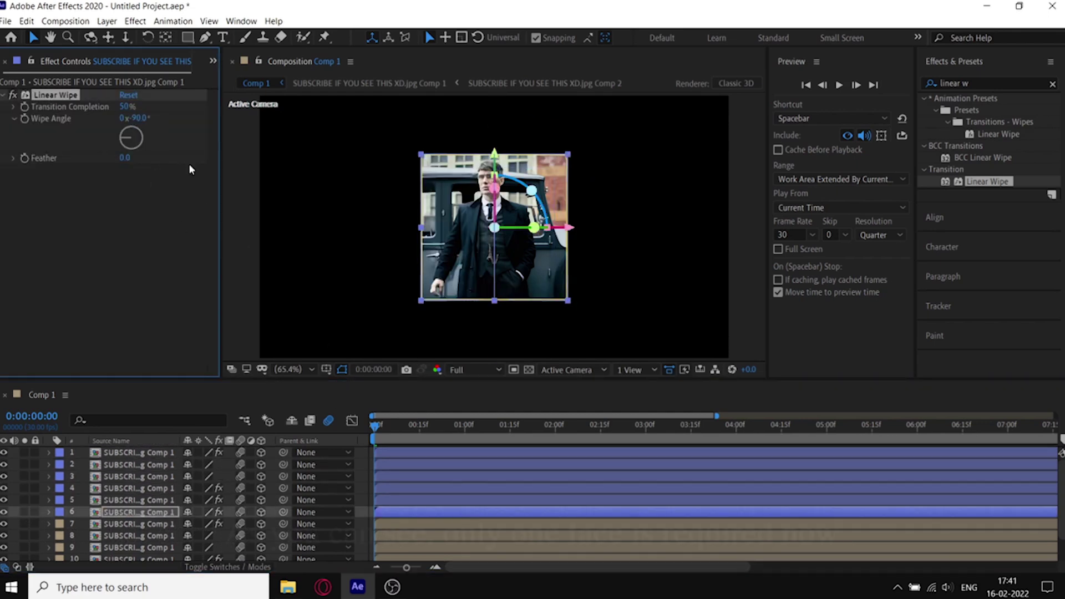
Orbit the cube to confirm the front face shows whole, then restore the front view
{"action": "mouse_move", "coordinate": [409, 269]}
{"action": "left_mouse_down"}
{"action": "mouse_move", "coordinate": [372, 214]}
{"action": "mouse_move", "coordinate": [366, 276]}
{"action": "left_mouse_up"}
{"action": "key", "text": "ctrl+z"}
{"action": "left_click_drag", "start_coordinate": [590, 248], "coordinate": [534, 245]}
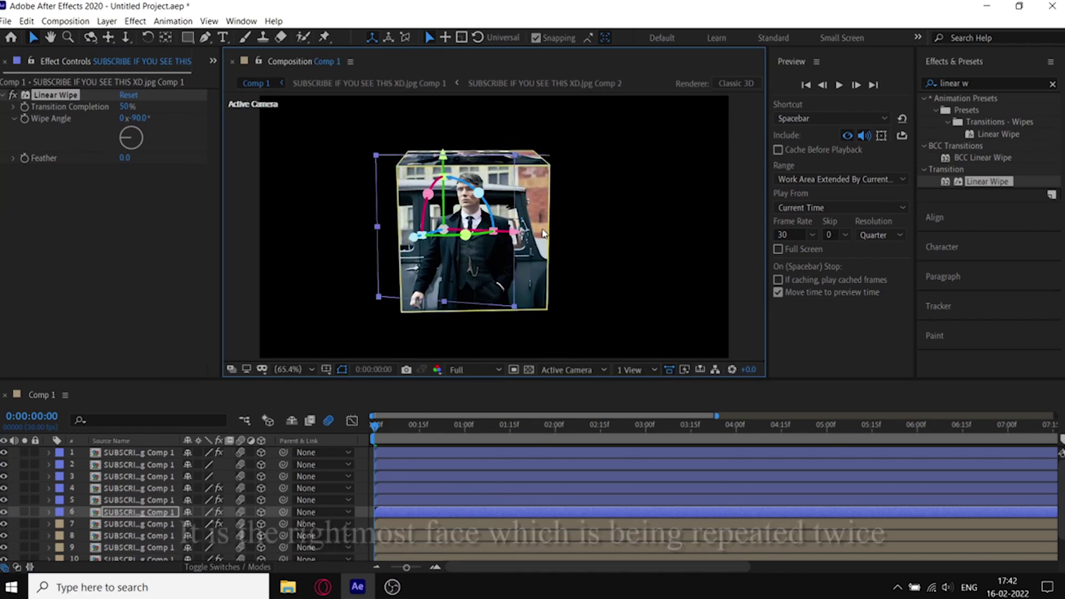
{"action": "key", "text": "ctrl+z"}
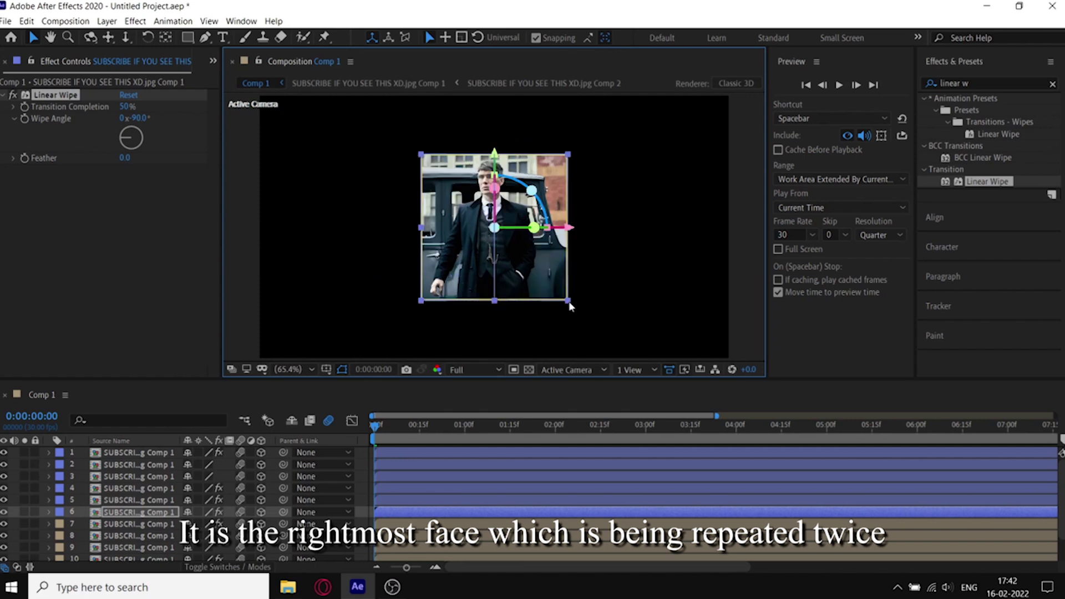
{"action": "left_click", "coordinate": [484, 500]}
{"action": "left_click", "coordinate": [486, 493]}
Slide layer 3's Position X left to close the cube's left side, then orbit to inspect
{"action": "left_click", "coordinate": [488, 478]}
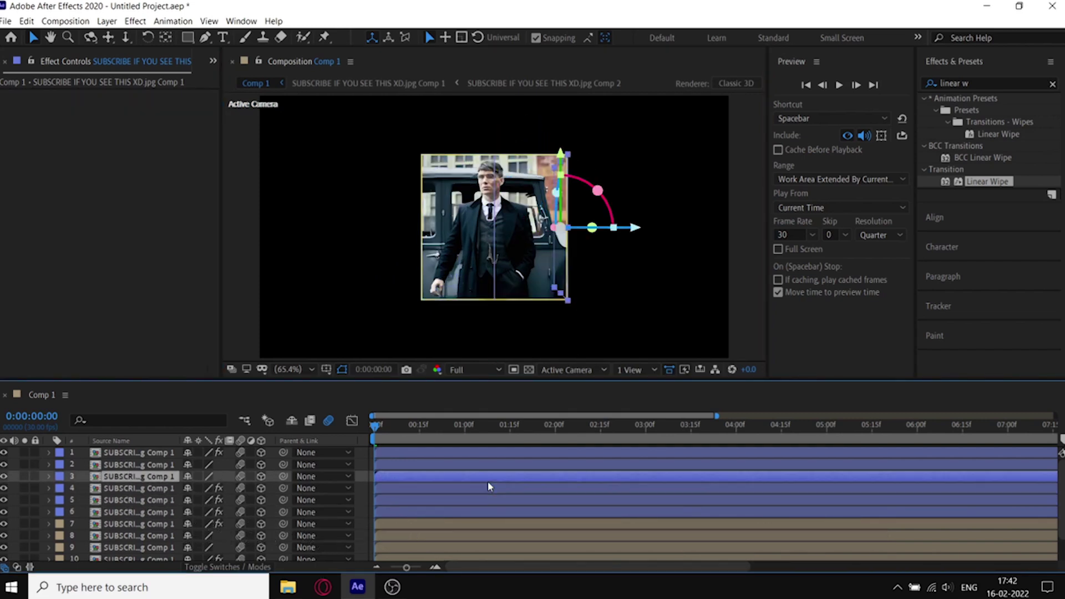
{"action": "key", "text": "p"}
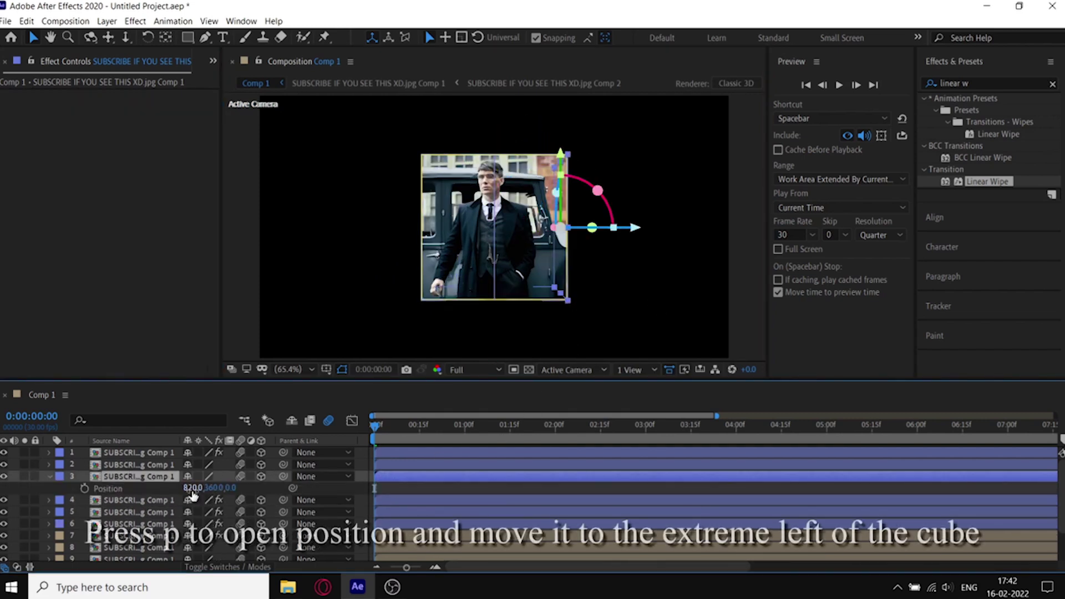
{"action": "left_click_drag", "start_coordinate": [192, 488], "coordinate": [5, 492]}
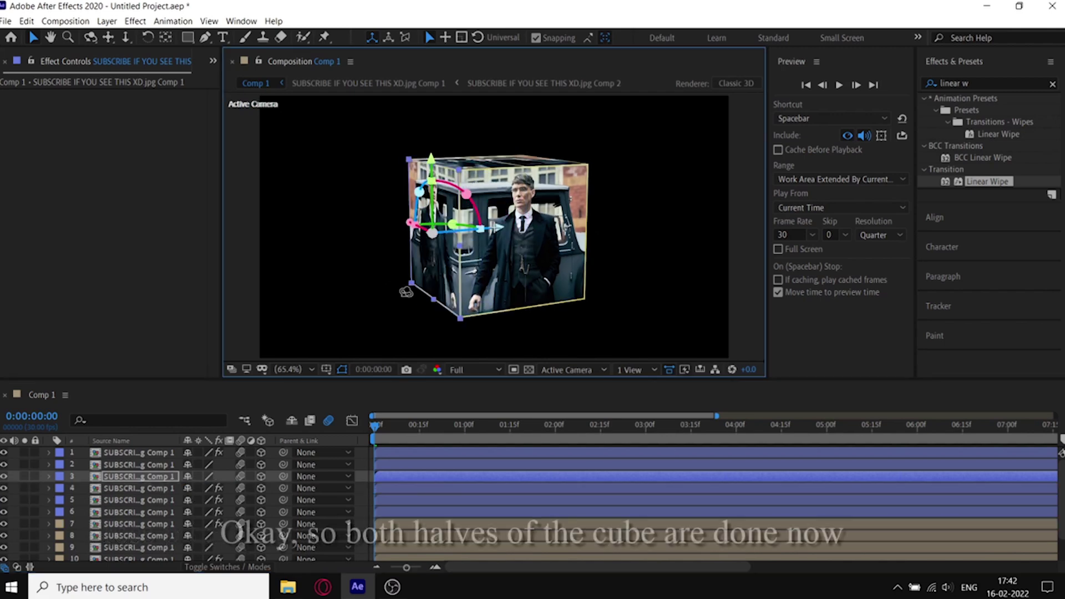
{"action": "key", "text": "c"}
{"action": "left_click_drag", "start_coordinate": [570, 264], "coordinate": [530, 289]}
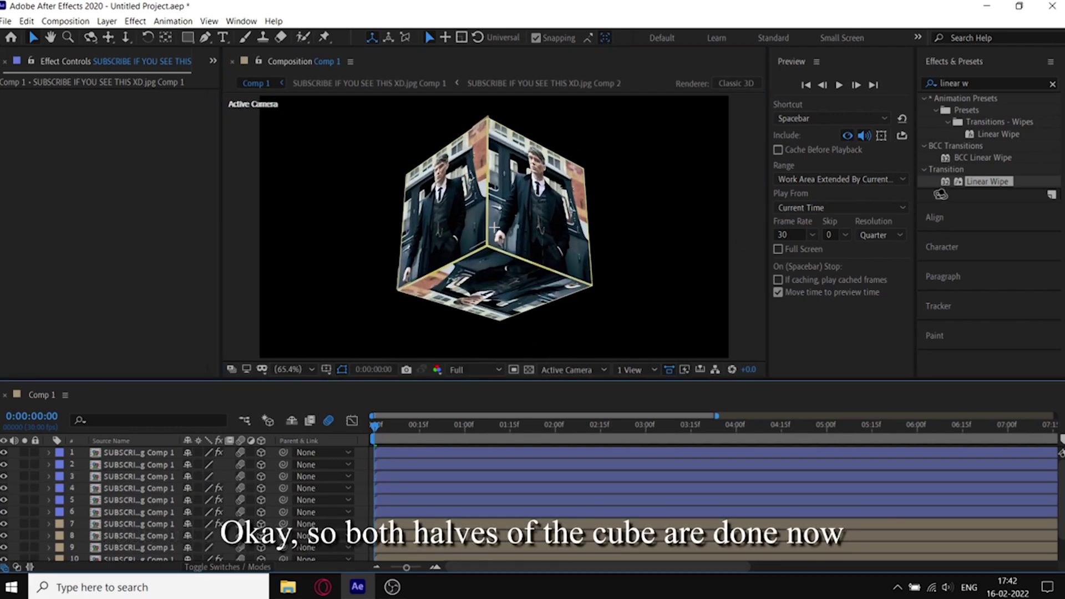
Create a null layer, Null 2, and switch it to 3D
{"action": "key", "text": "ctrl+alt+shift+y"}
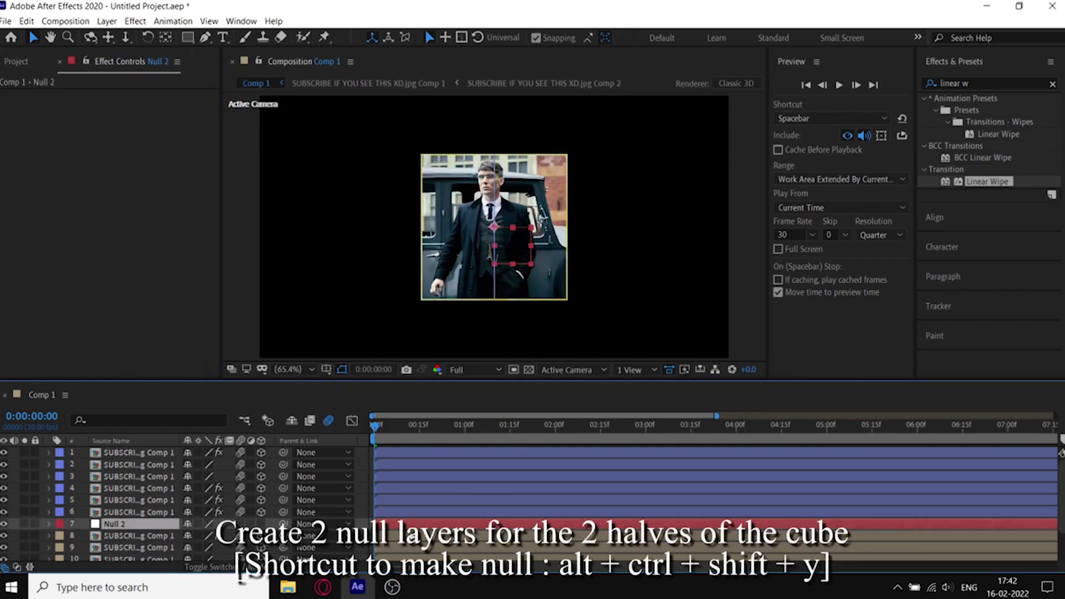
{"action": "left_click", "coordinate": [107, 22]}
{"action": "mouse_move", "coordinate": [122, 37]}
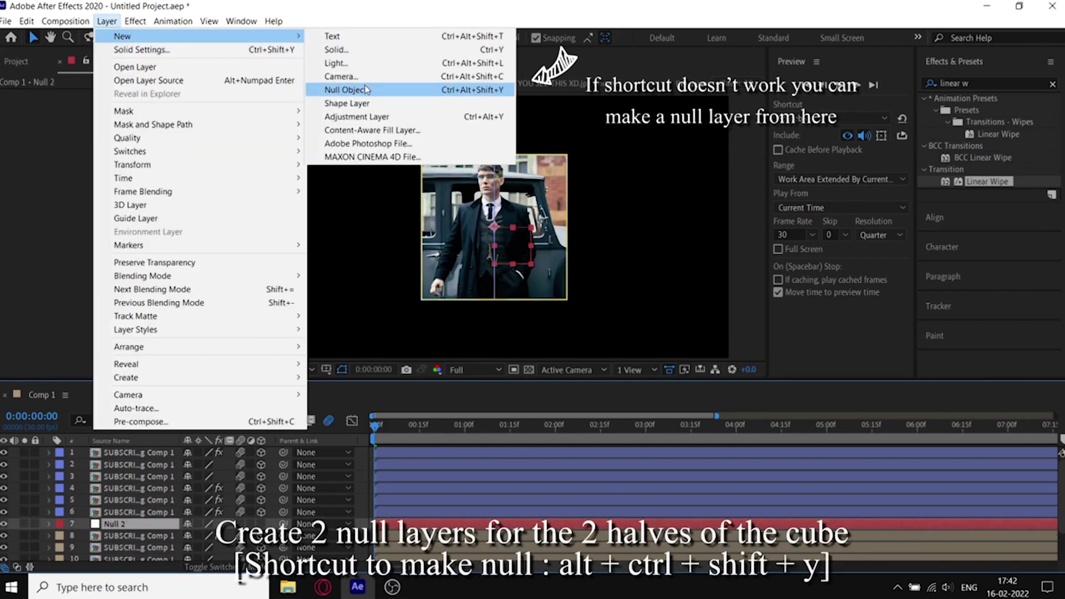
{"action": "left_click", "coordinate": [410, 532]}
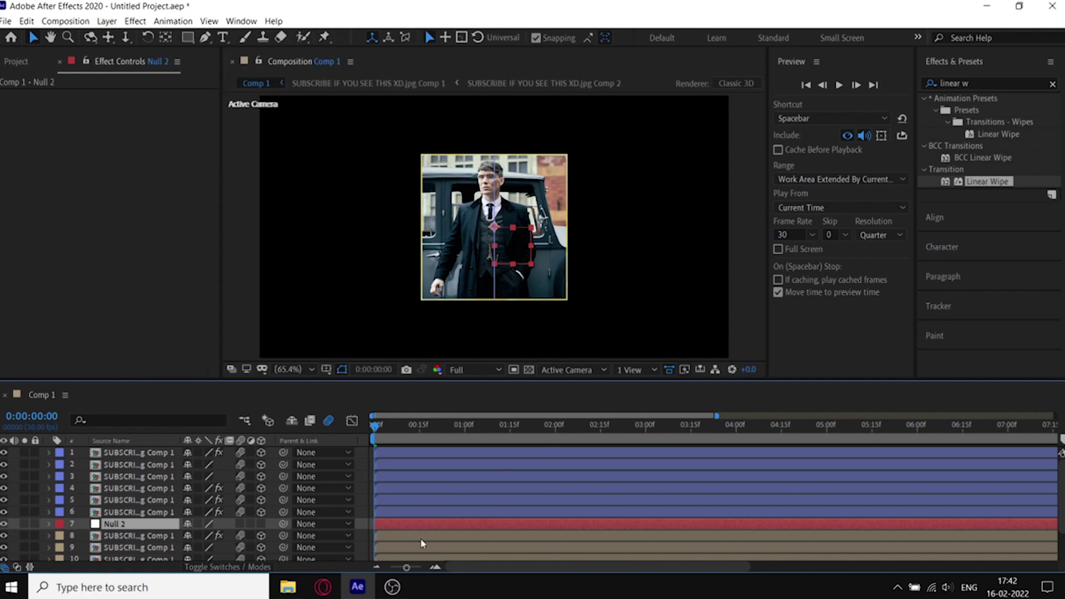
{"action": "left_click", "coordinate": [260, 523]}
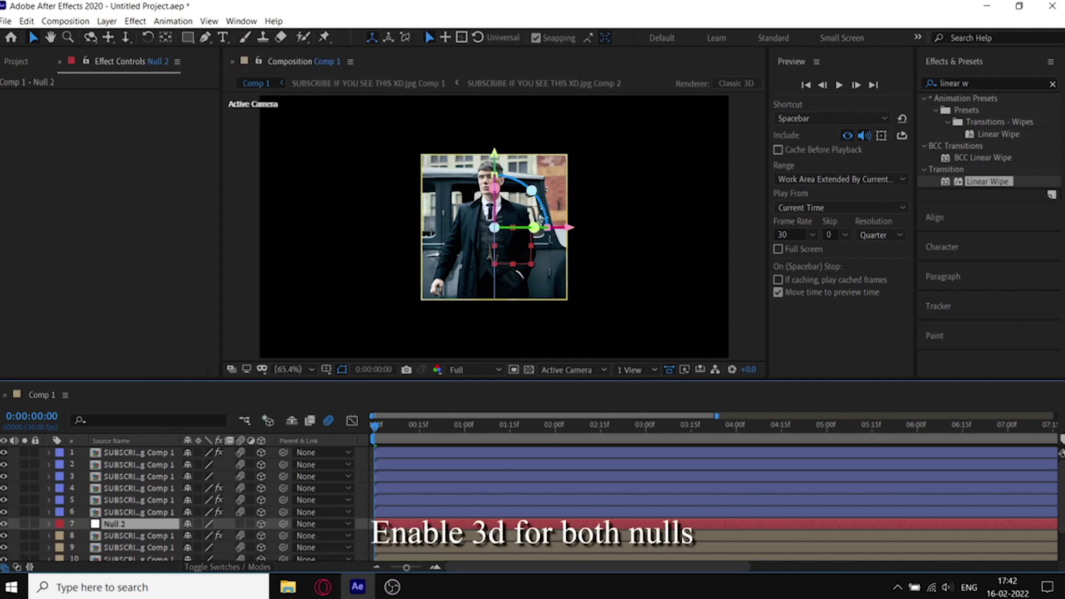
Duplicate Null 2 and move one copy to the top of the layer stack
{"action": "key", "text": "ctrl+d"}
{"action": "scroll", "coordinate": [289, 521], "scroll_direction": "down", "scroll_amount": 1}
{"action": "left_click_drag", "start_coordinate": [155, 488], "coordinate": [159, 455]}
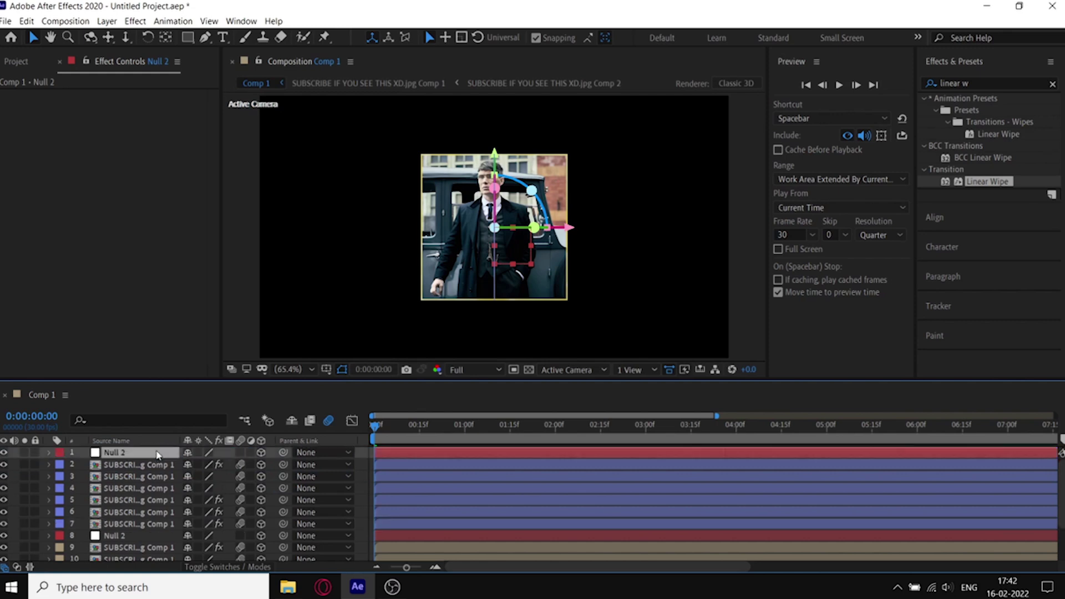
{"action": "scroll", "coordinate": [408, 526], "scroll_direction": "down", "scroll_amount": 2}
{"action": "left_click", "coordinate": [407, 495]}
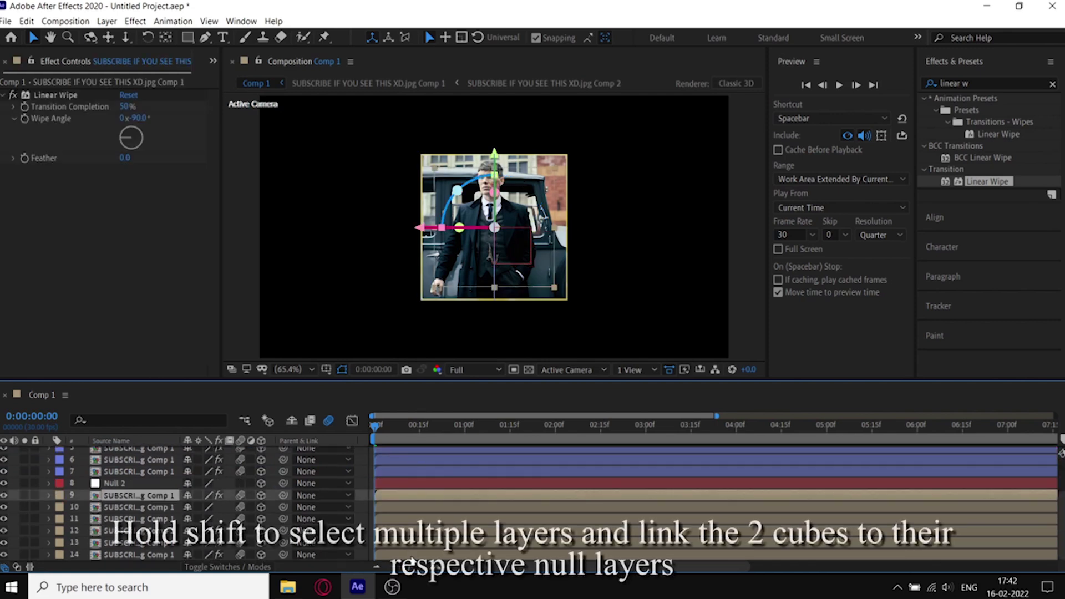
Select each half's face layers and pick-whip layers 2–7 to the top Null 2
{"action": "left_click", "coordinate": [408, 554], "text": "shift"}
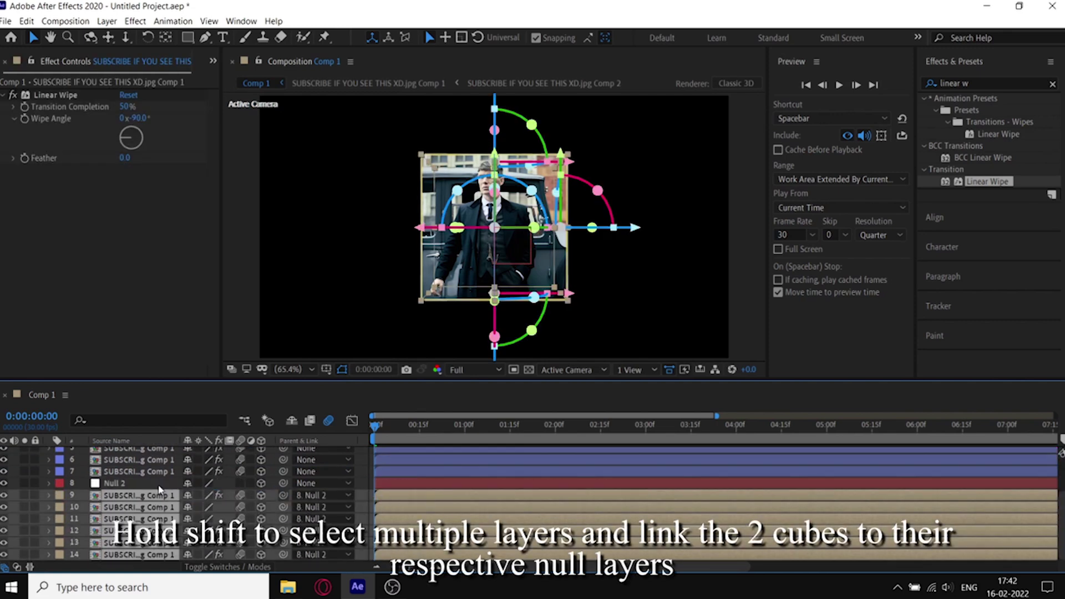
{"action": "scroll", "coordinate": [408, 524], "scroll_direction": "up", "scroll_amount": 2}
{"action": "left_click", "coordinate": [408, 523]}
{"action": "left_click", "coordinate": [392, 468], "text": "shift"}
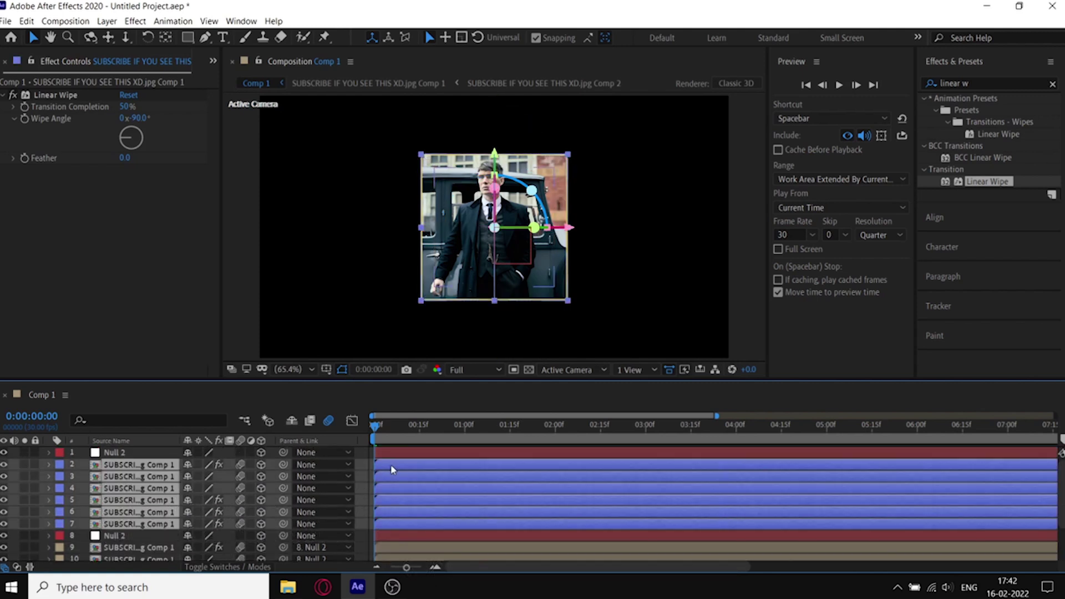
{"action": "left_click_drag", "start_coordinate": [143, 456], "coordinate": [143, 456]}
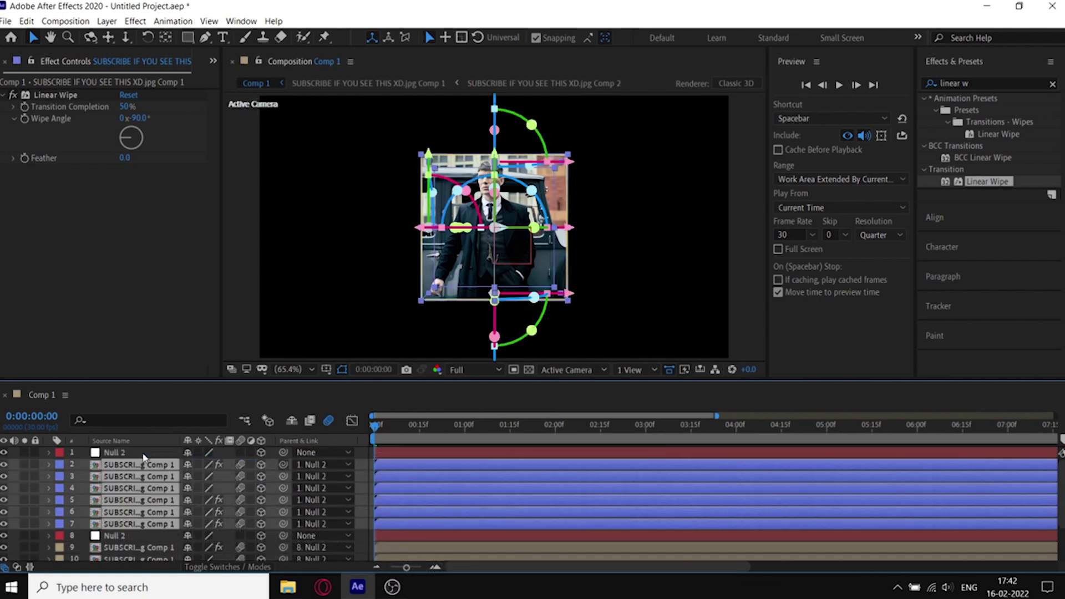
{"action": "left_click", "coordinate": [413, 456]}
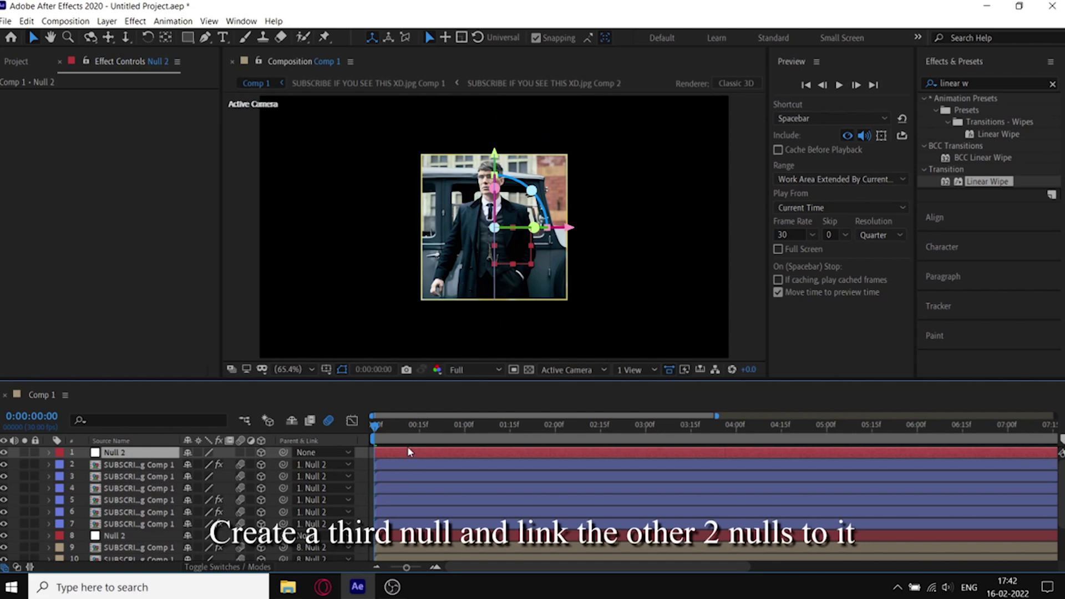
Add a third null, Null 3, with a green label at the top of the stack
{"action": "key", "text": "ctrl+alt+shift+y"}
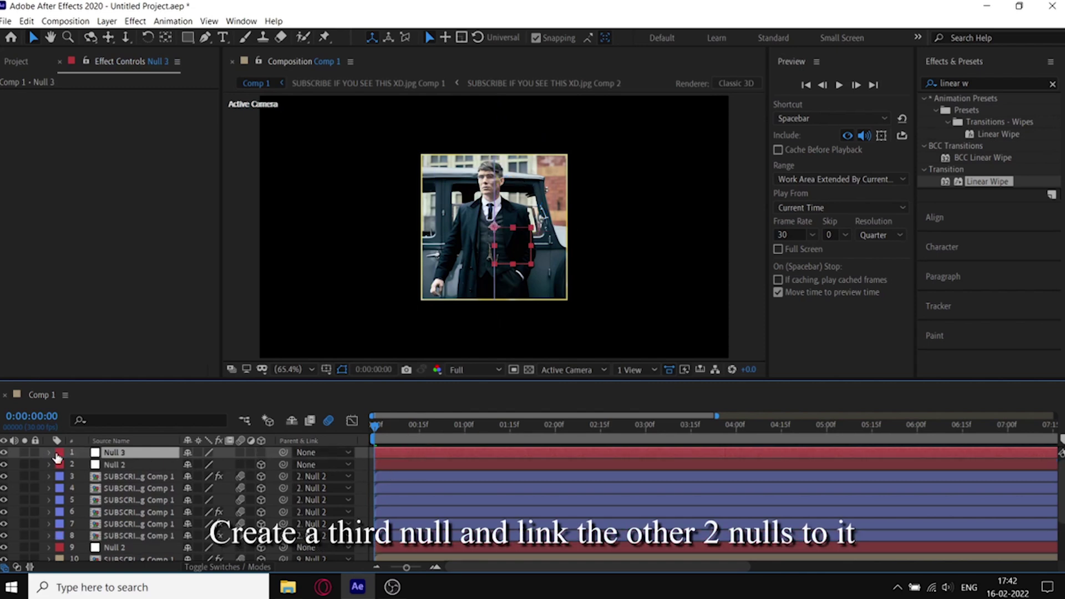
{"action": "left_click", "coordinate": [58, 454]}
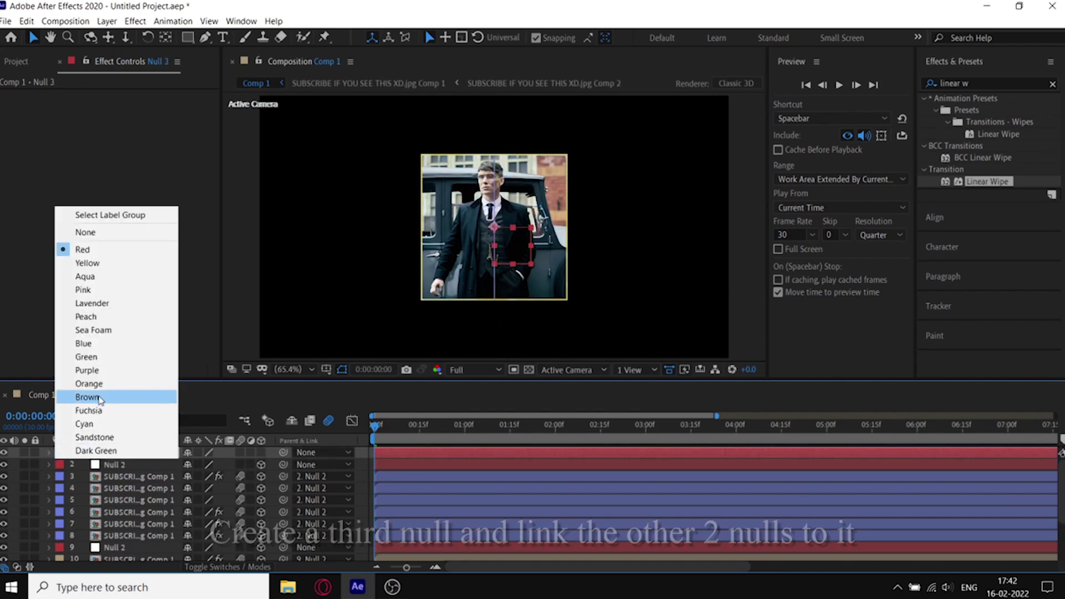
{"action": "left_click", "coordinate": [86, 357]}
{"action": "left_click", "coordinate": [398, 464]}
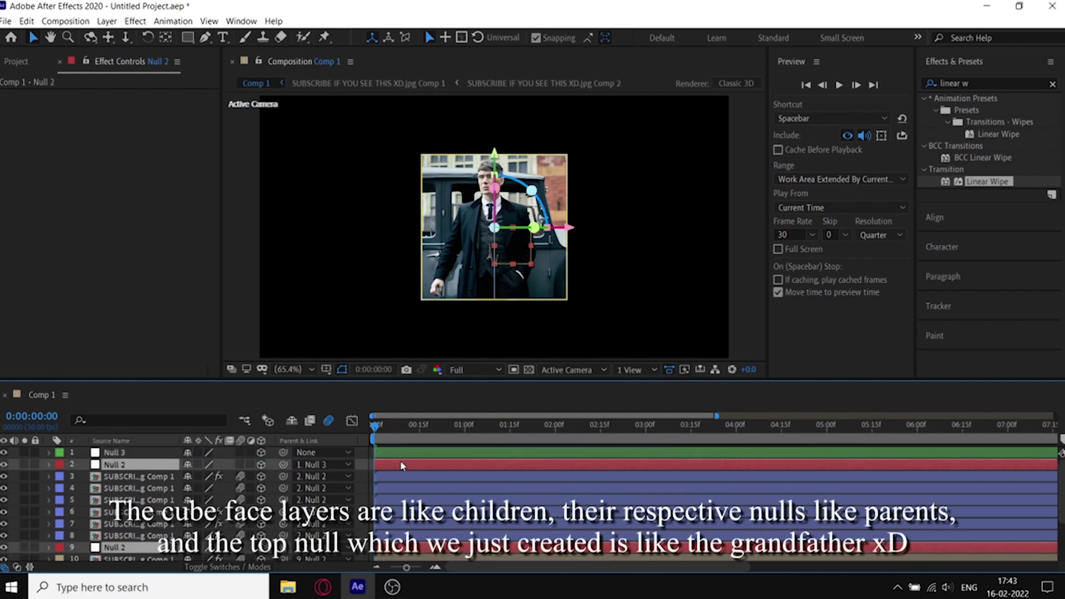
Test-tilt Null 3's X Rotation to confirm the whole cube moves, then revert it
{"action": "left_click", "coordinate": [388, 453]}
{"action": "key", "text": "r"}
{"action": "left_click_drag", "start_coordinate": [191, 476], "coordinate": [210, 476]}
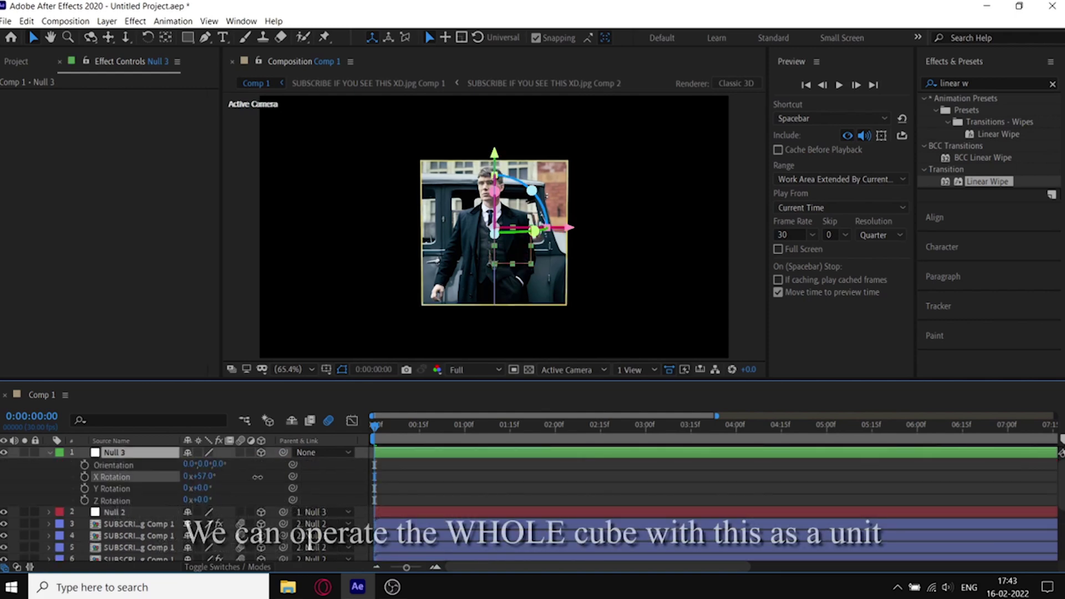
{"action": "mouse_move", "coordinate": [284, 477]}
{"action": "left_mouse_down"}
{"action": "mouse_move", "coordinate": [215, 477]}
{"action": "mouse_move", "coordinate": [225, 466]}
{"action": "left_mouse_up"}
{"action": "key", "text": "s"}
{"action": "key", "text": "s"}
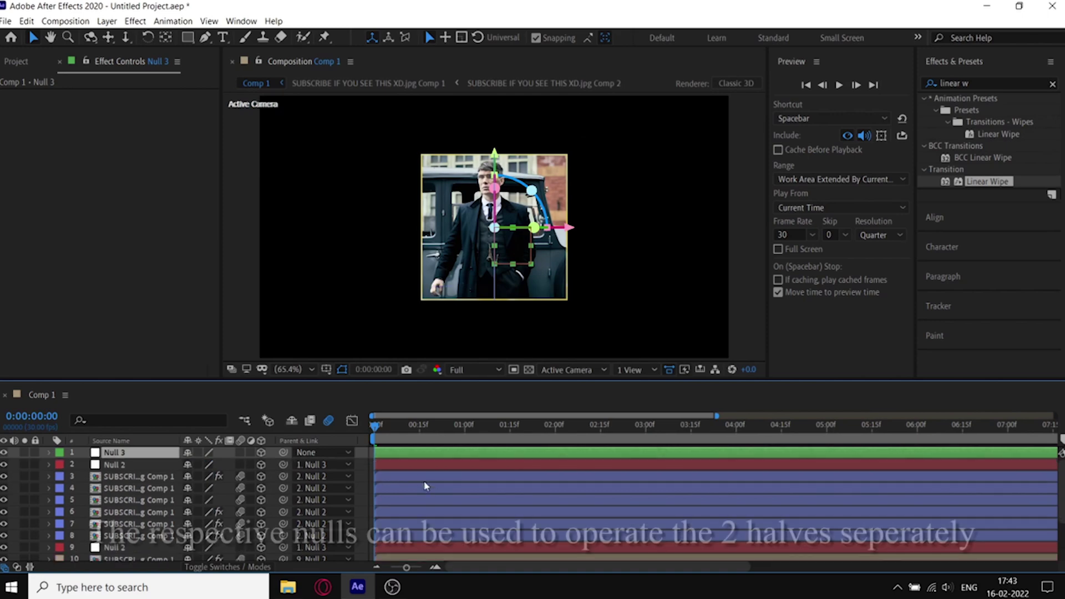
Show the rotation properties of the second half's Null 2
{"action": "left_click", "coordinate": [113, 465]}
{"action": "left_click", "coordinate": [114, 547]}
{"action": "key", "text": "r"}
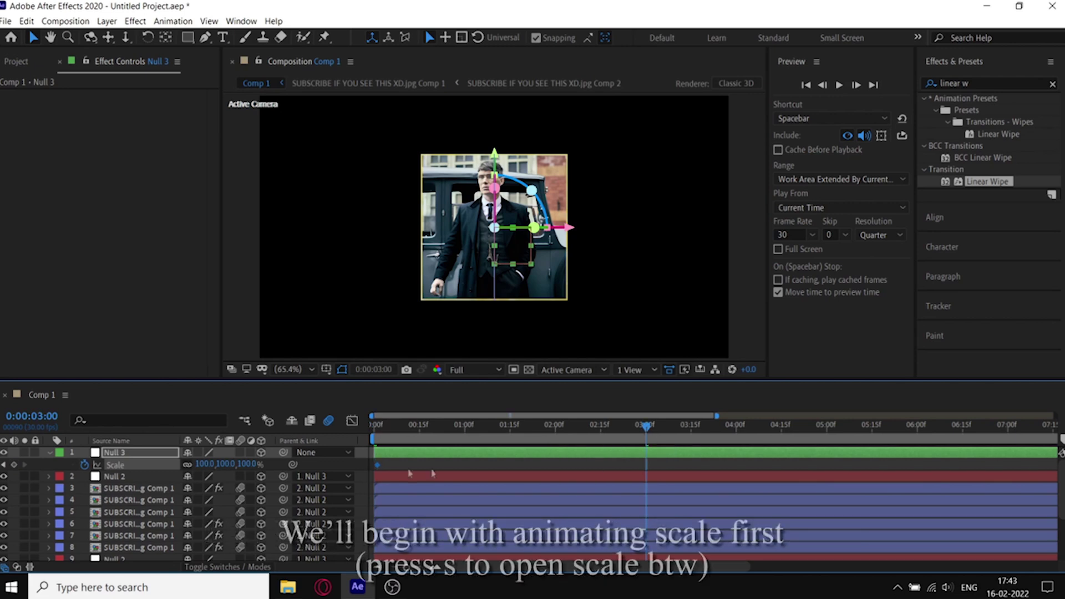
Keyframe Null 3's Scale at 0% on frame 0, then check the eased 0–100% curve
{"action": "key", "text": "Return"}
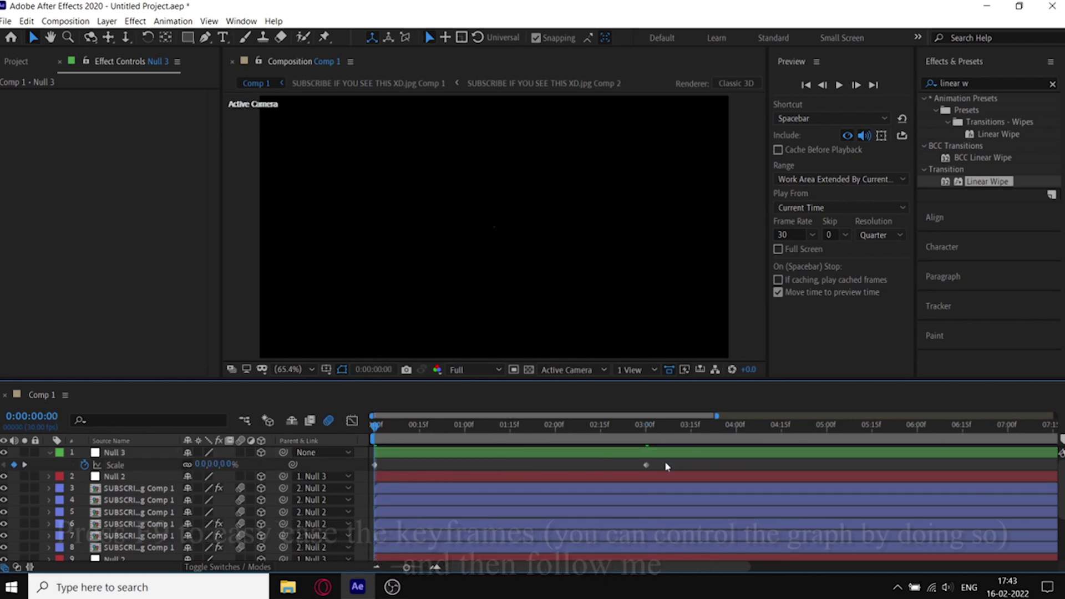
{"action": "left_click", "coordinate": [352, 421]}
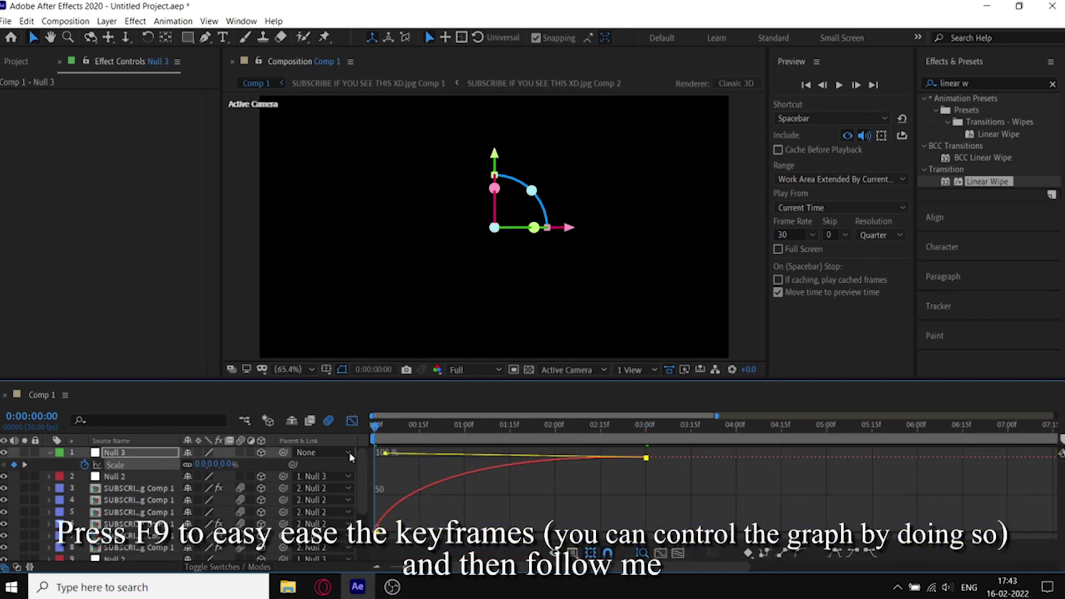
{"action": "left_click_drag", "start_coordinate": [375, 426], "coordinate": [373, 431]}
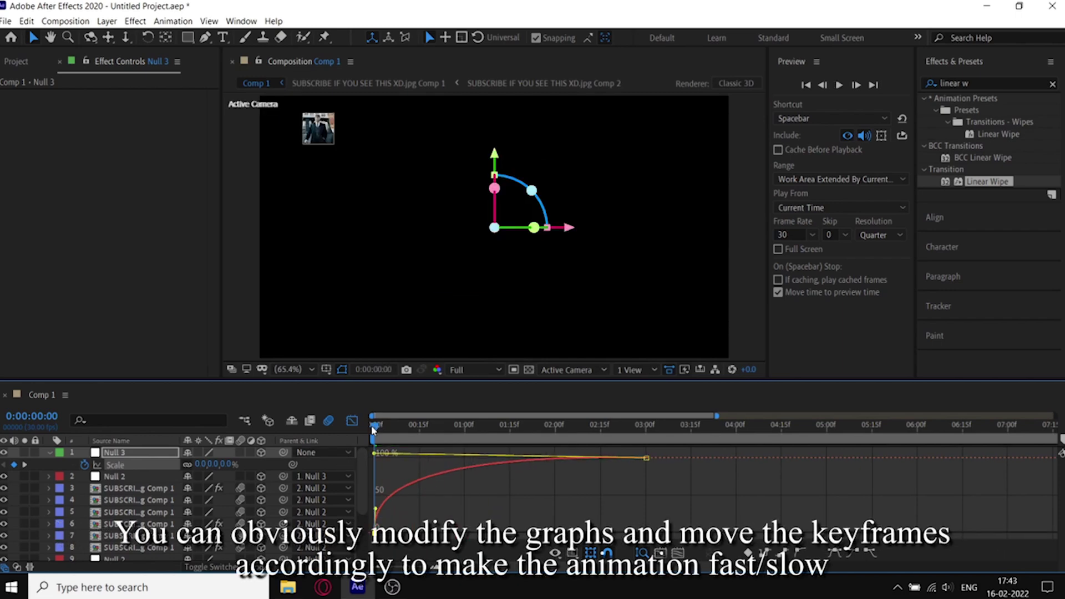
{"action": "key", "text": "shift+F3"}
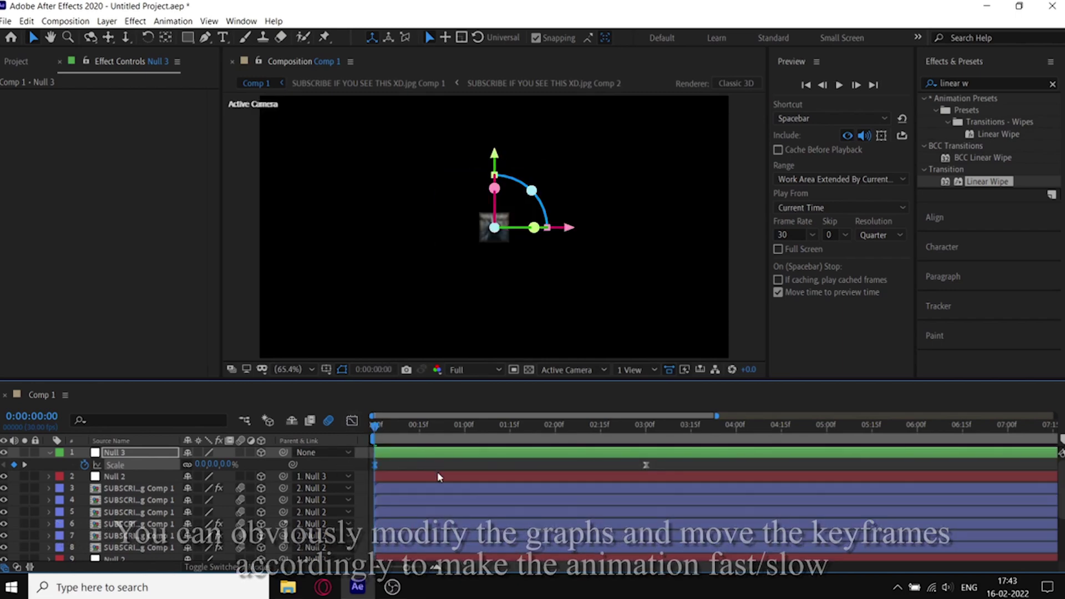
{"action": "left_click", "coordinate": [437, 474]}
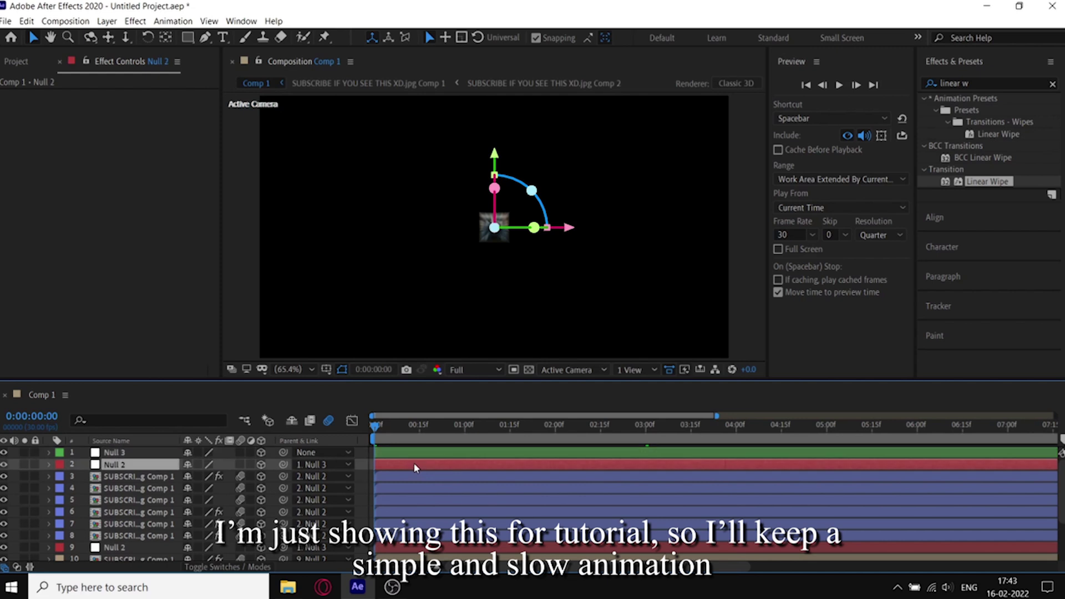
At 0:00:03:00, keyframe X Rotation 360 on the first Null 2 and -360 on the second
{"action": "key", "text": "r"}
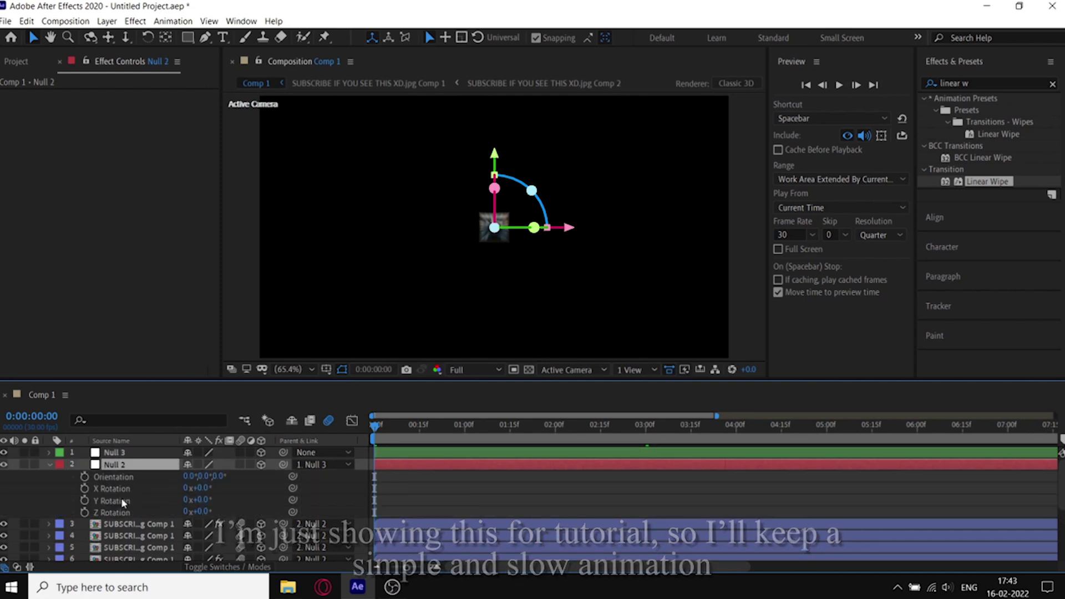
{"action": "left_click", "coordinate": [84, 488]}
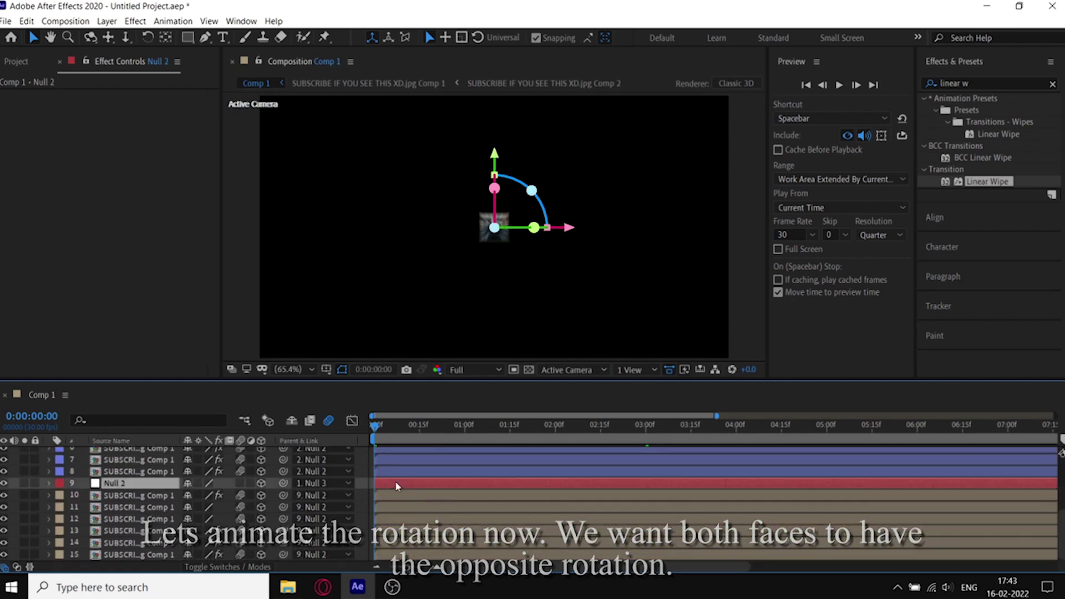
{"action": "scroll", "coordinate": [395, 480], "scroll_direction": "down", "scroll_amount": 2}
{"action": "scroll", "coordinate": [497, 492], "scroll_direction": "up", "scroll_amount": 3}
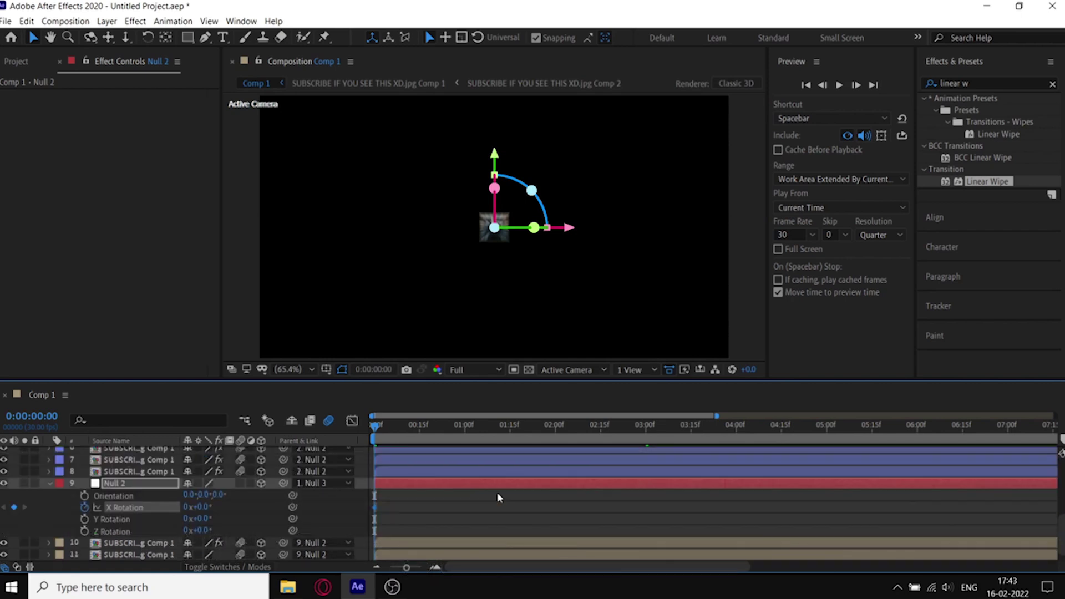
{"action": "scroll", "coordinate": [499, 491], "scroll_direction": "up", "scroll_amount": 3}
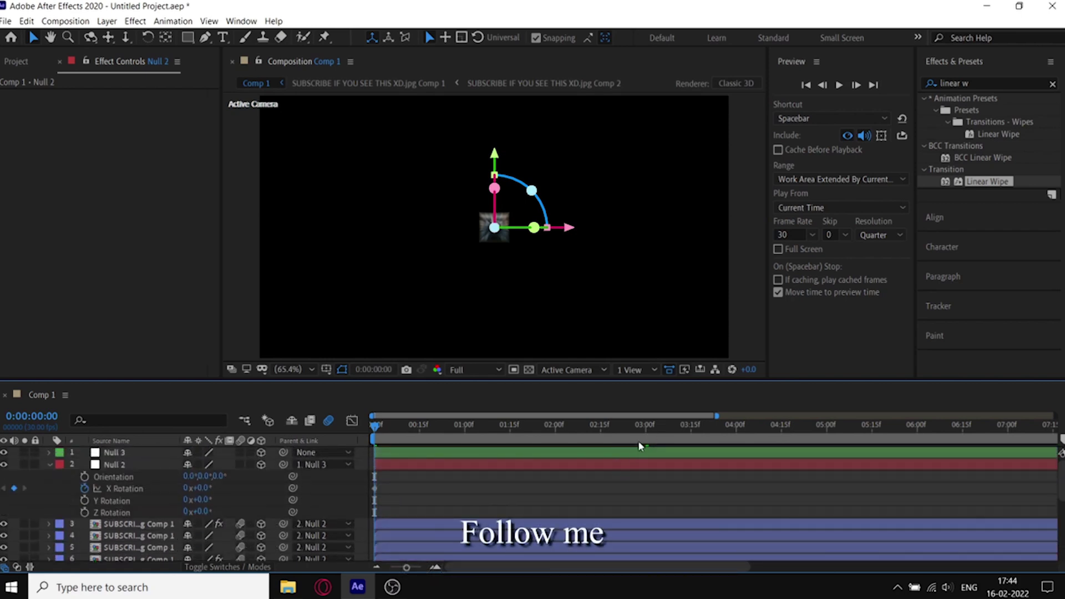
{"action": "left_click", "coordinate": [645, 428]}
{"action": "type", "text": "360"}
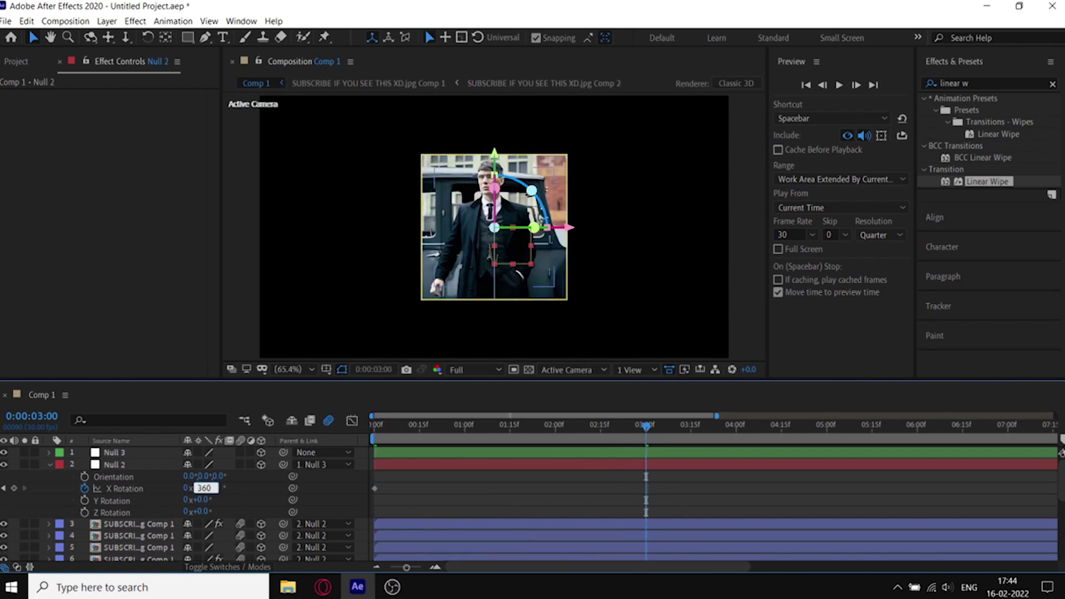
{"action": "left_click", "coordinate": [549, 513]}
{"action": "scroll", "coordinate": [562, 509], "scroll_direction": "down", "scroll_amount": 4}
{"action": "scroll", "coordinate": [610, 506], "scroll_direction": "up", "scroll_amount": 1}
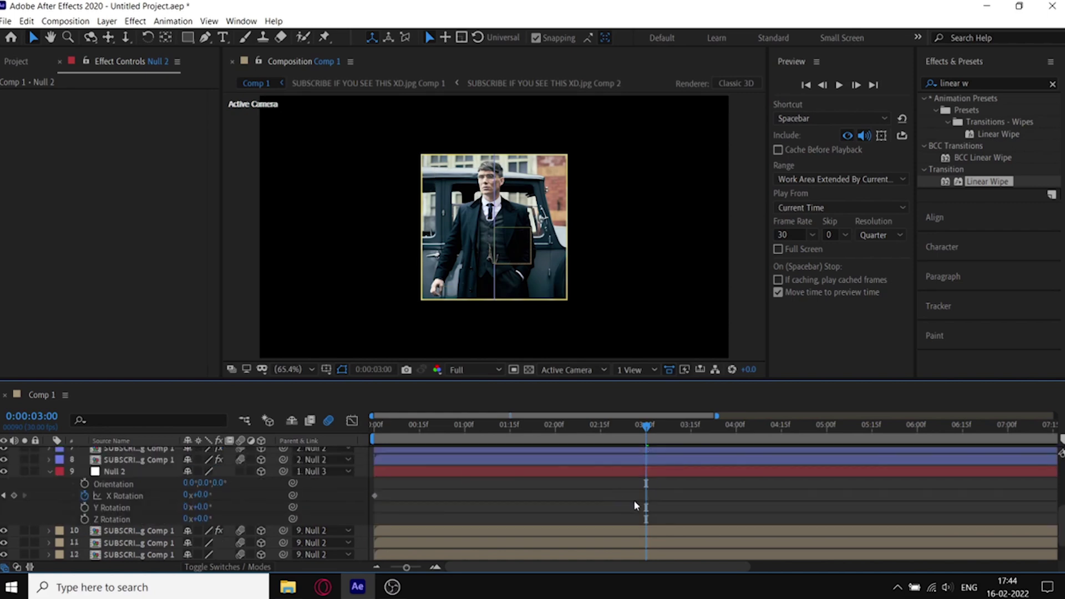
{"action": "type", "text": "-360"}
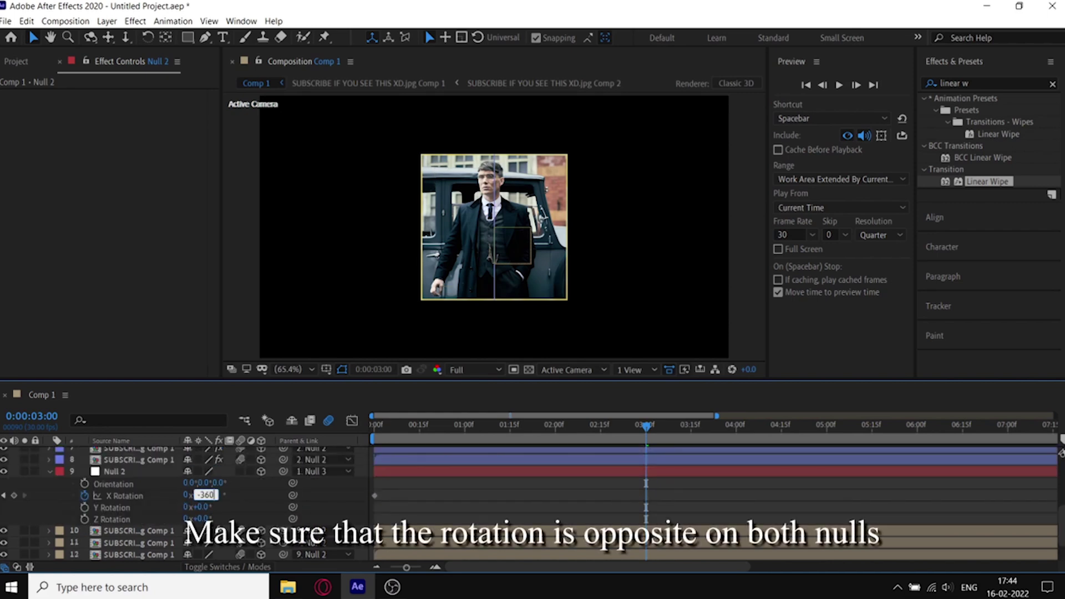
{"action": "key", "text": "Return"}
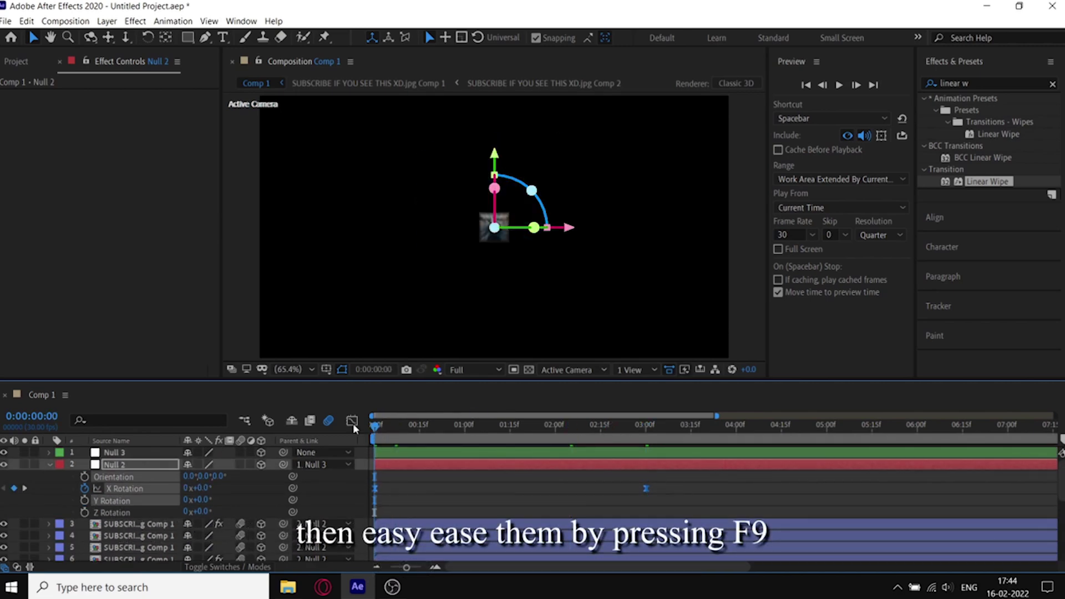
Show both Null 2 X Rotation curves together in the Graph Editor
{"action": "left_click", "coordinate": [353, 423]}
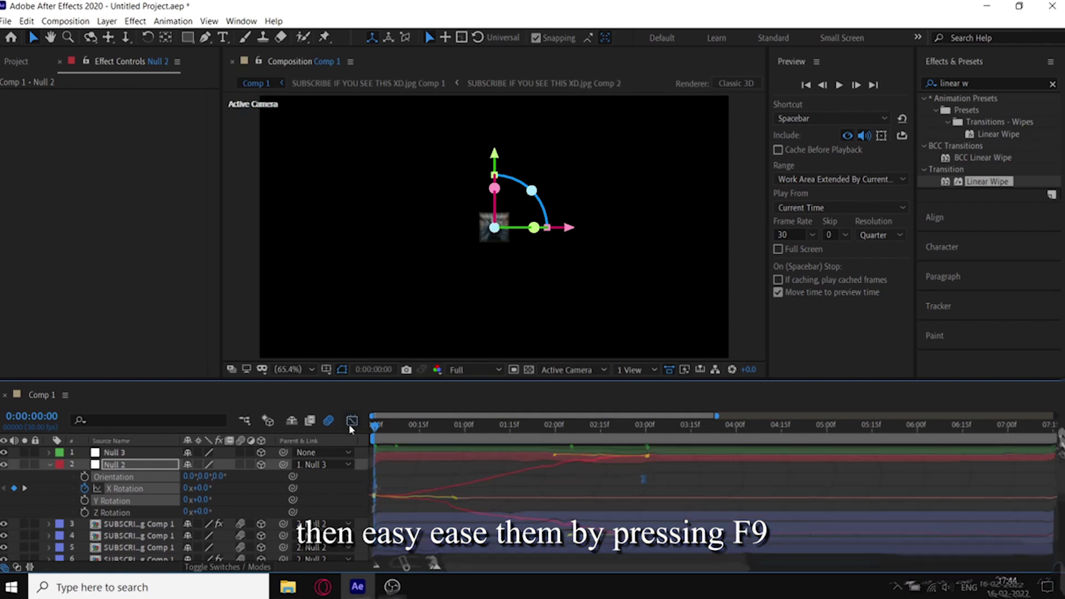
{"action": "left_click", "coordinate": [264, 488]}
{"action": "scroll", "coordinate": [321, 492], "scroll_direction": "down", "scroll_amount": 3}
{"action": "scroll", "coordinate": [322, 491], "scroll_direction": "down", "scroll_amount": 2}
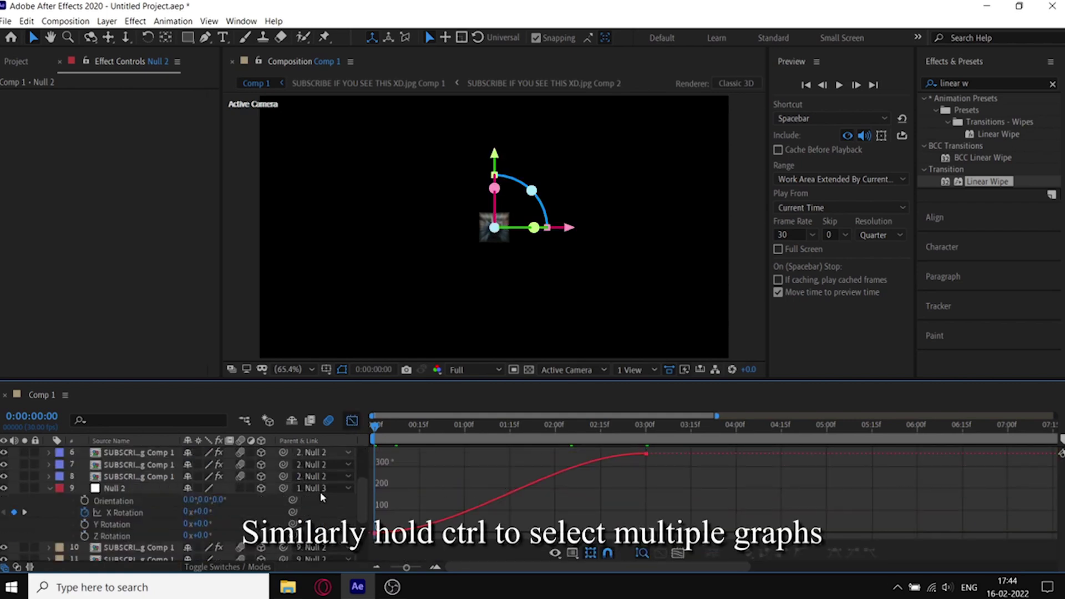
{"action": "left_click", "coordinate": [123, 513], "text": "ctrl"}
Drag the 3-second keyframes' ease handles back toward the start for a long ease-in
{"action": "left_click_drag", "start_coordinate": [416, 462], "coordinate": [381, 508]}
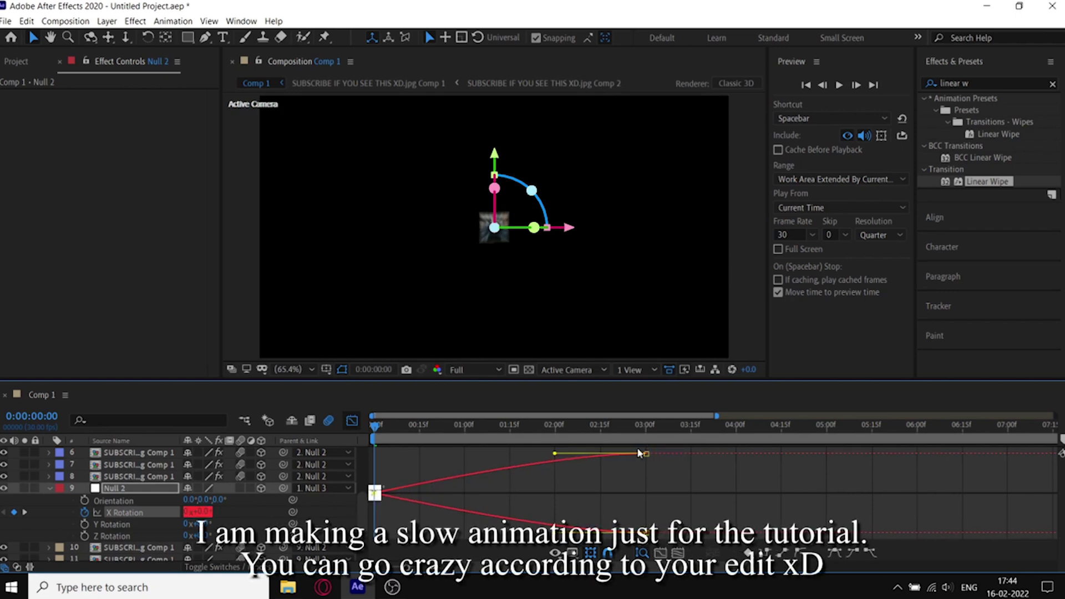
{"action": "left_click_drag", "start_coordinate": [635, 448], "coordinate": [664, 554]}
{"action": "left_click_drag", "start_coordinate": [554, 453], "coordinate": [375, 453]}
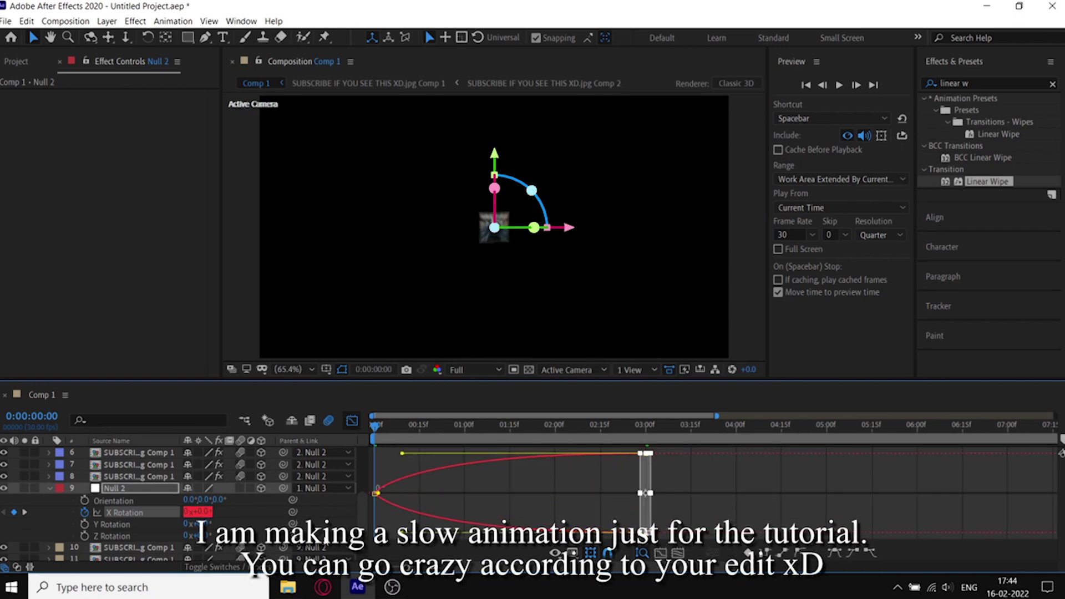
{"action": "left_click", "coordinate": [375, 433]}
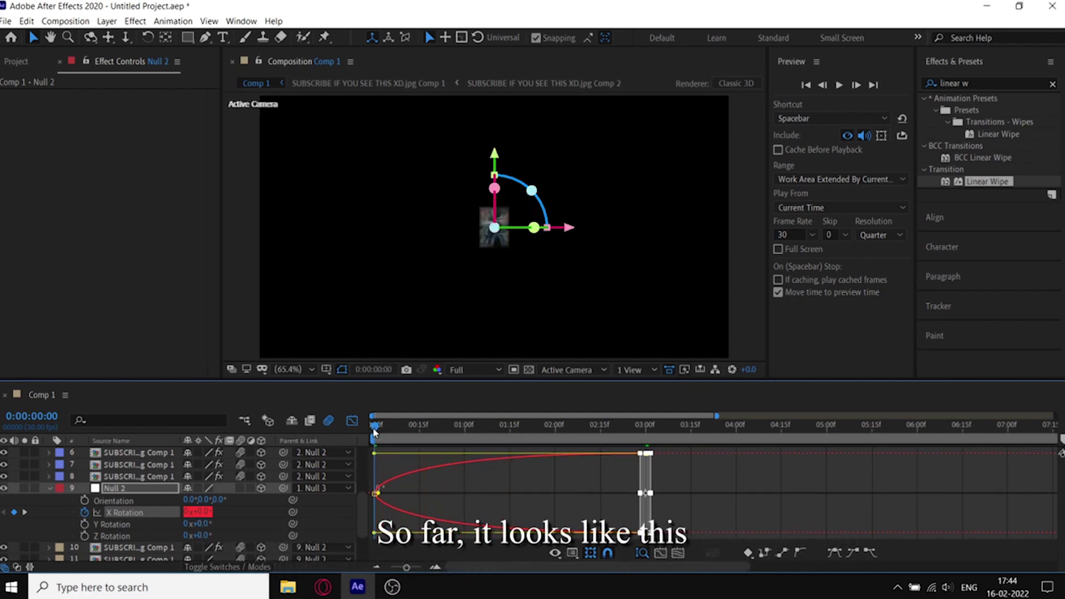
{"action": "key", "text": "shift+F3"}
Separate Position dimensions on both Null 2 layers
{"action": "key", "text": "space"}
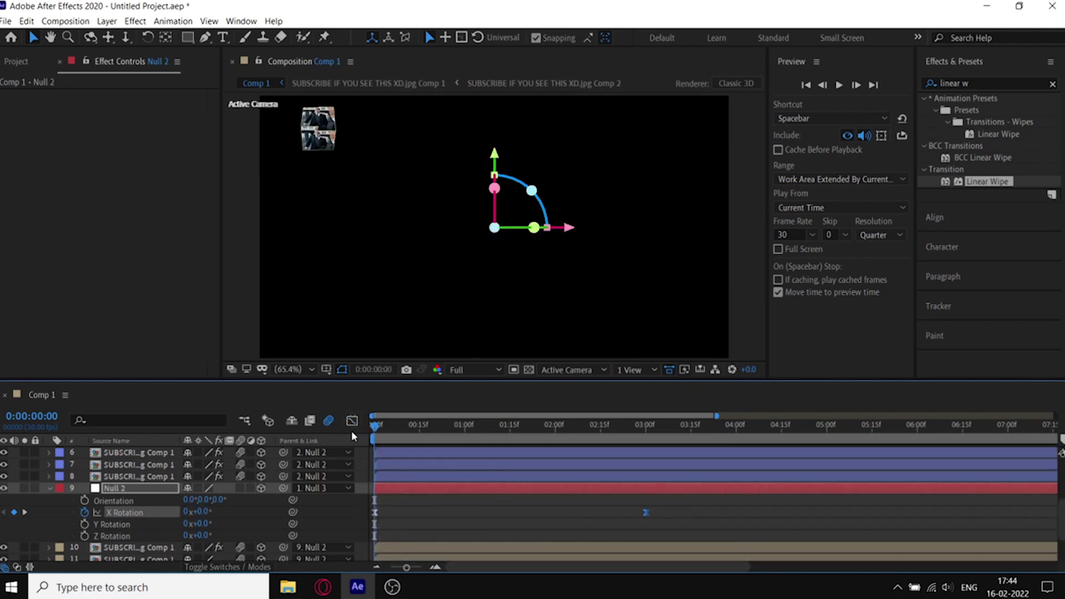
{"action": "key", "text": "p"}
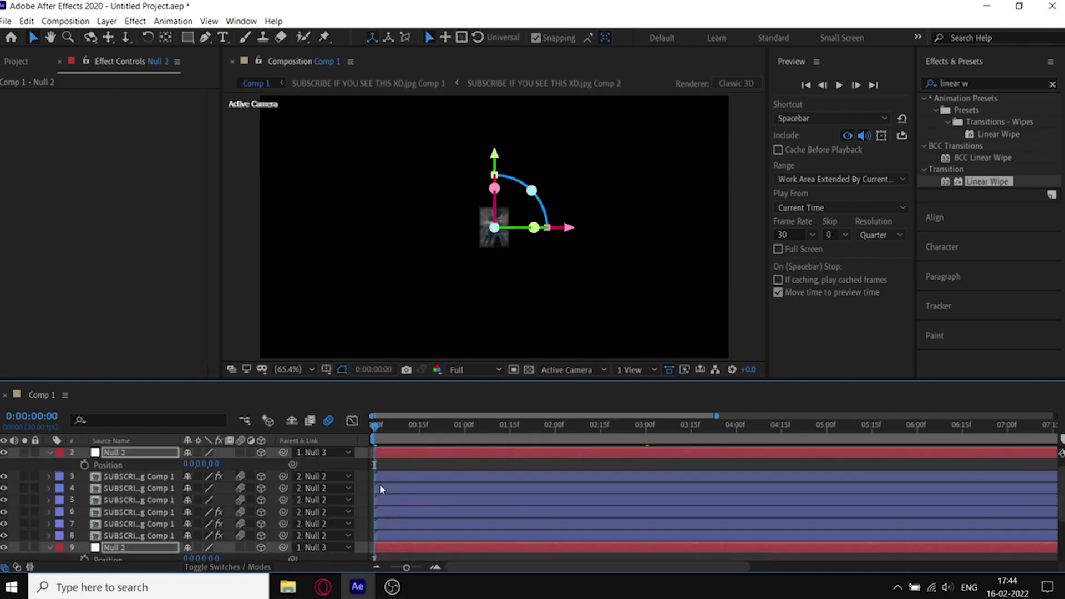
{"action": "right_click", "coordinate": [116, 466]}
{"action": "left_click", "coordinate": [117, 468]}
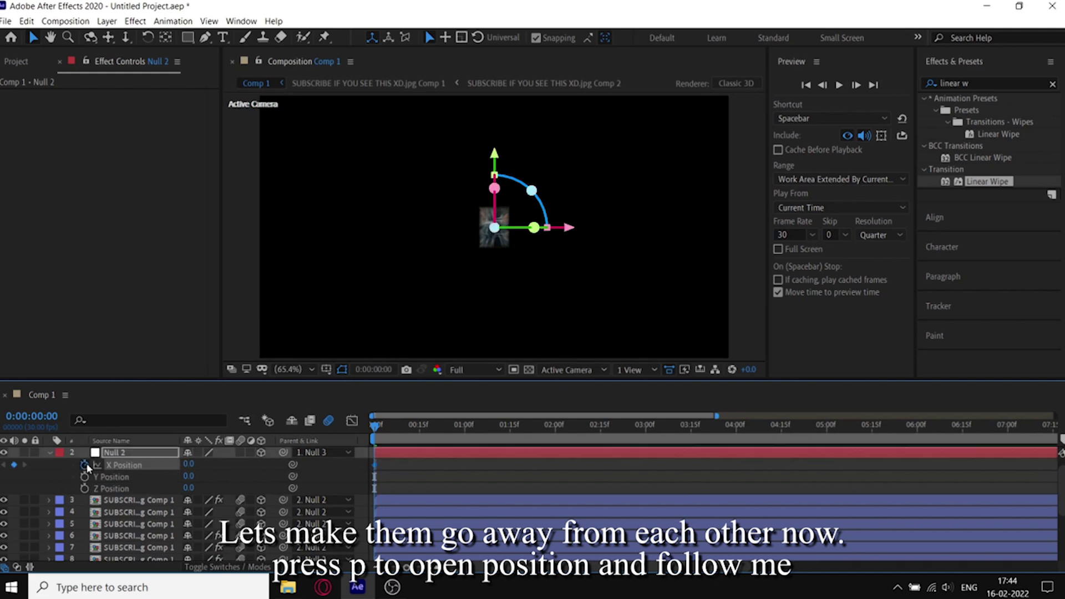
{"action": "scroll", "coordinate": [150, 499], "scroll_direction": "down", "scroll_amount": 1}
{"action": "left_click", "coordinate": [150, 536]}
{"action": "right_click", "coordinate": [150, 535]}
{"action": "left_click", "coordinate": [189, 408]}
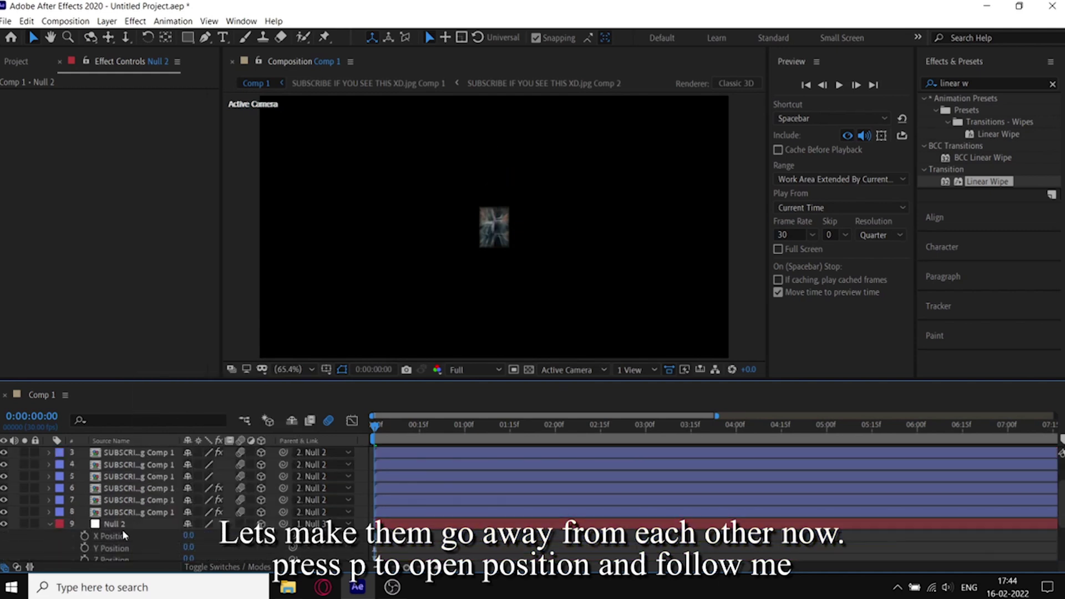
At 3 seconds, keyframe X Position -175 on the first null and 175 on the second
{"action": "left_click", "coordinate": [645, 430]}
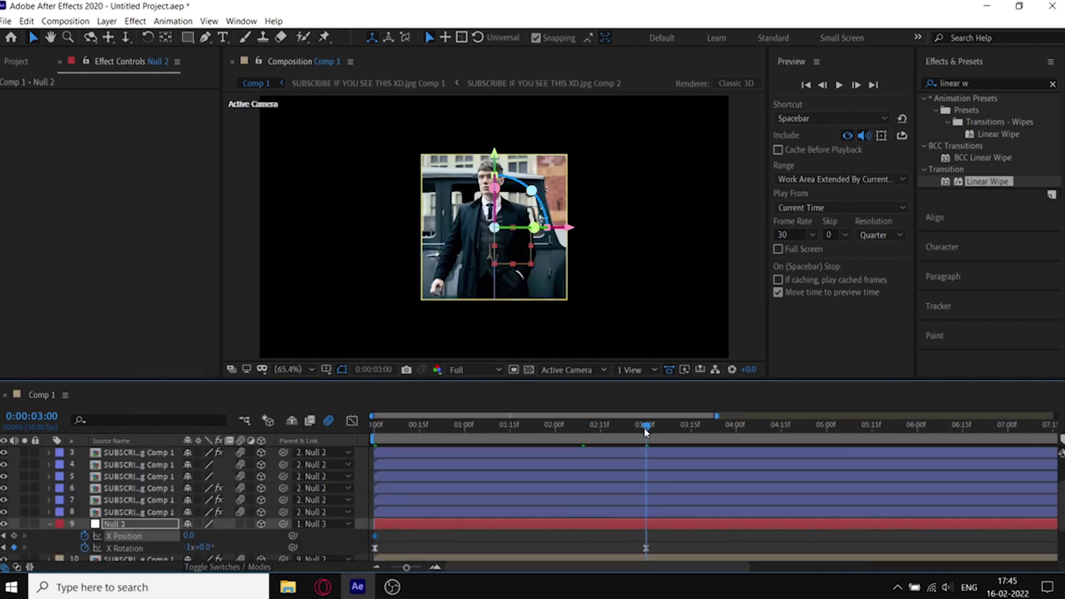
{"action": "left_click_drag", "start_coordinate": [188, 535], "coordinate": [233, 535]}
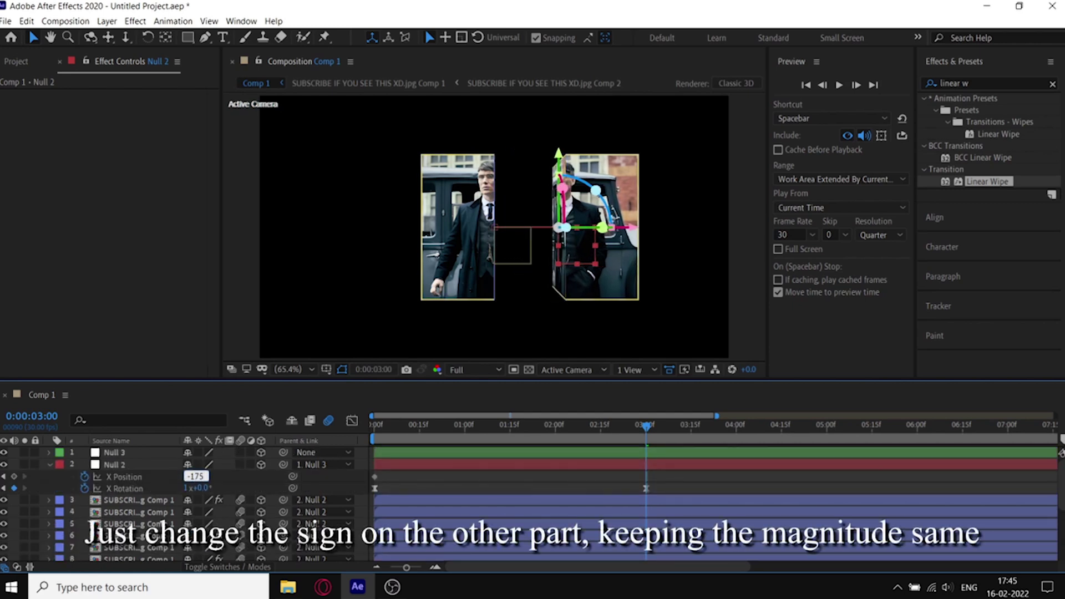
{"action": "left_click", "coordinate": [264, 465]}
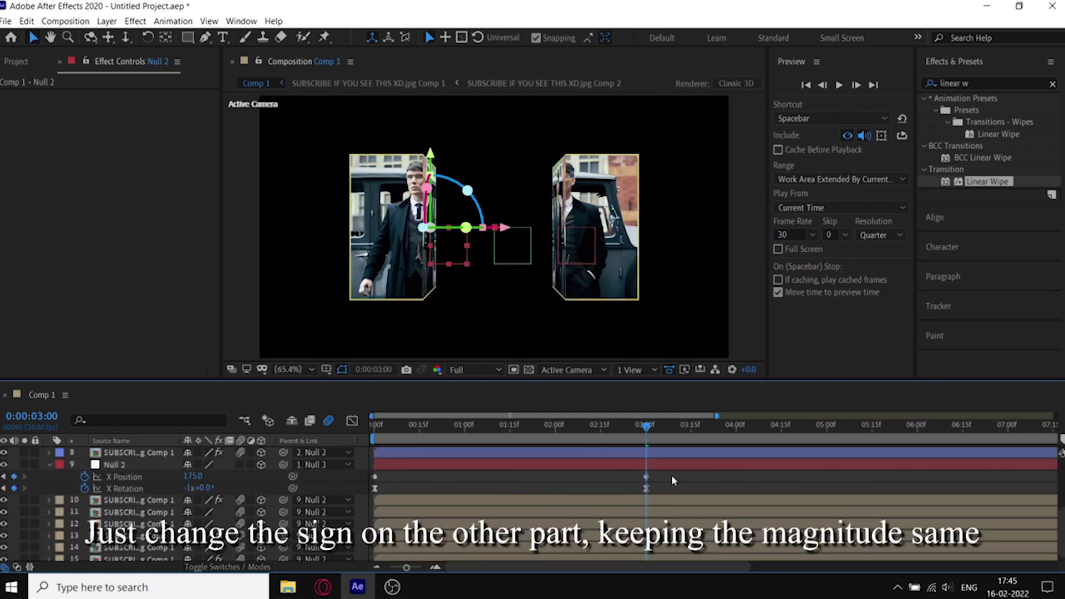
{"action": "key", "text": "shift+F3"}
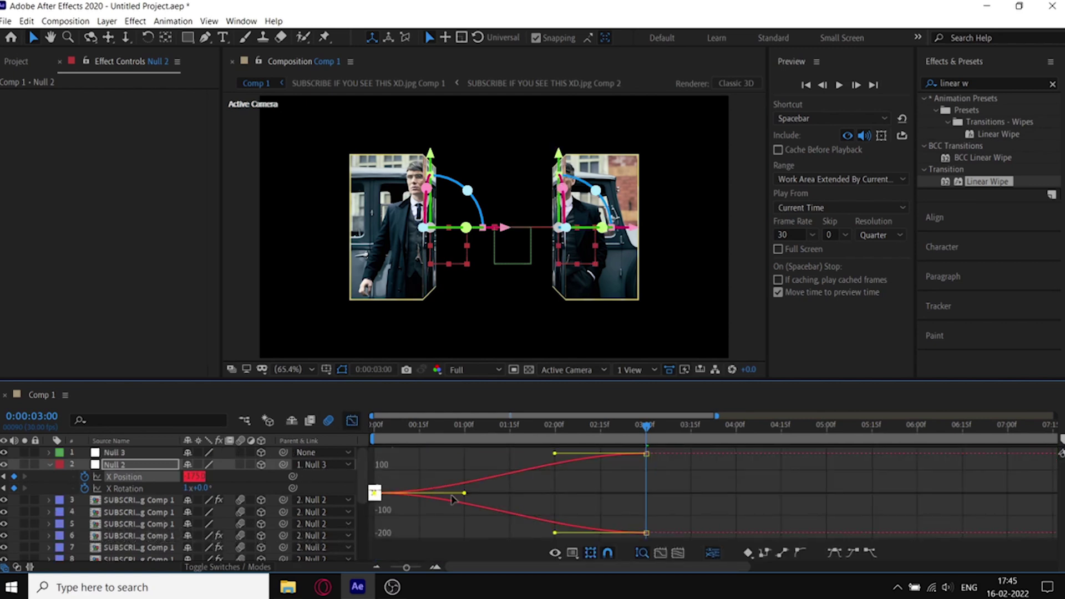
Retime the slide-apart keyframes in the zoomed graph, then preview the split cube from the start
{"action": "left_click", "coordinate": [375, 425]}
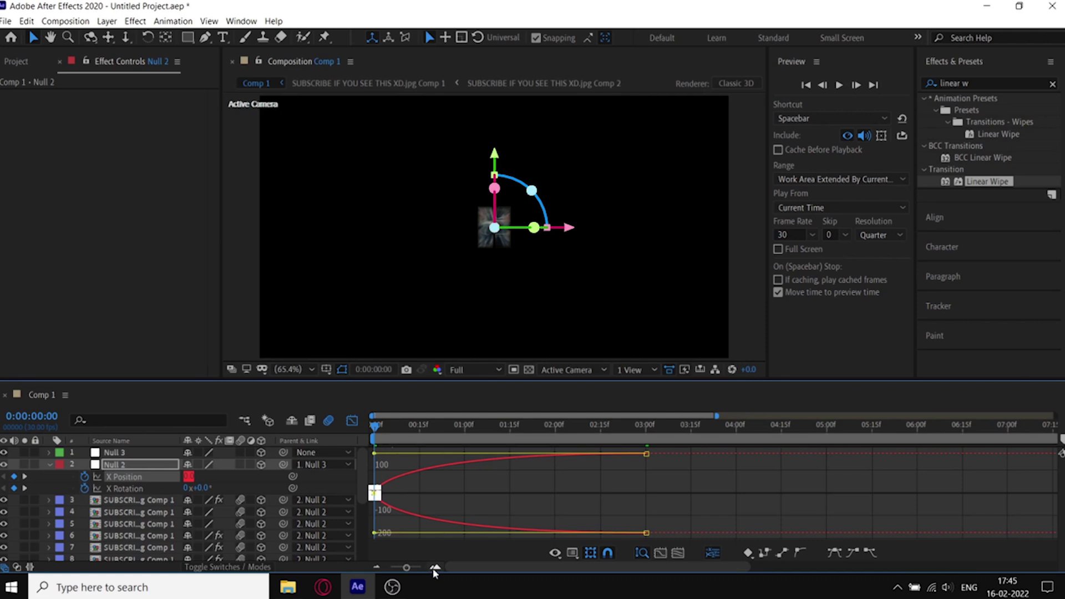
{"action": "left_click", "coordinate": [434, 567]}
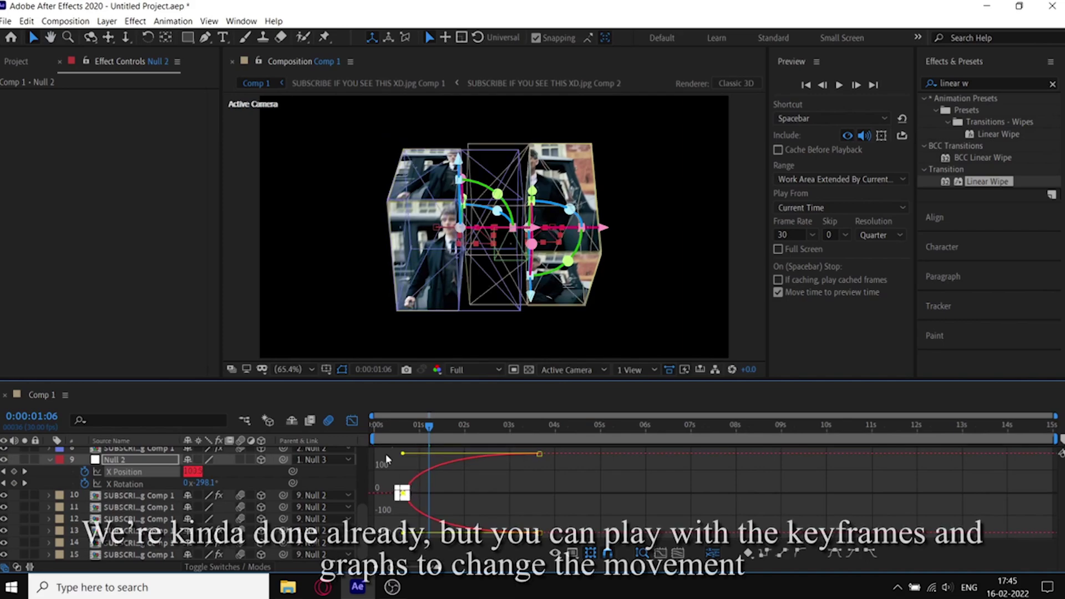
{"action": "left_click", "coordinate": [352, 421]}
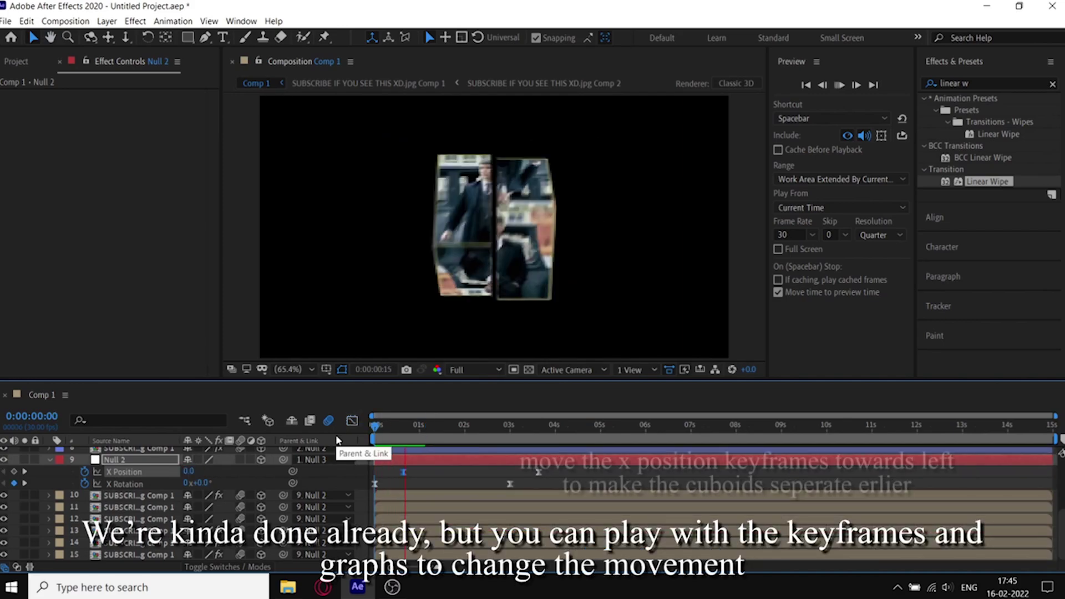
{"action": "key", "text": "Home"}
{"action": "key", "text": "space"}
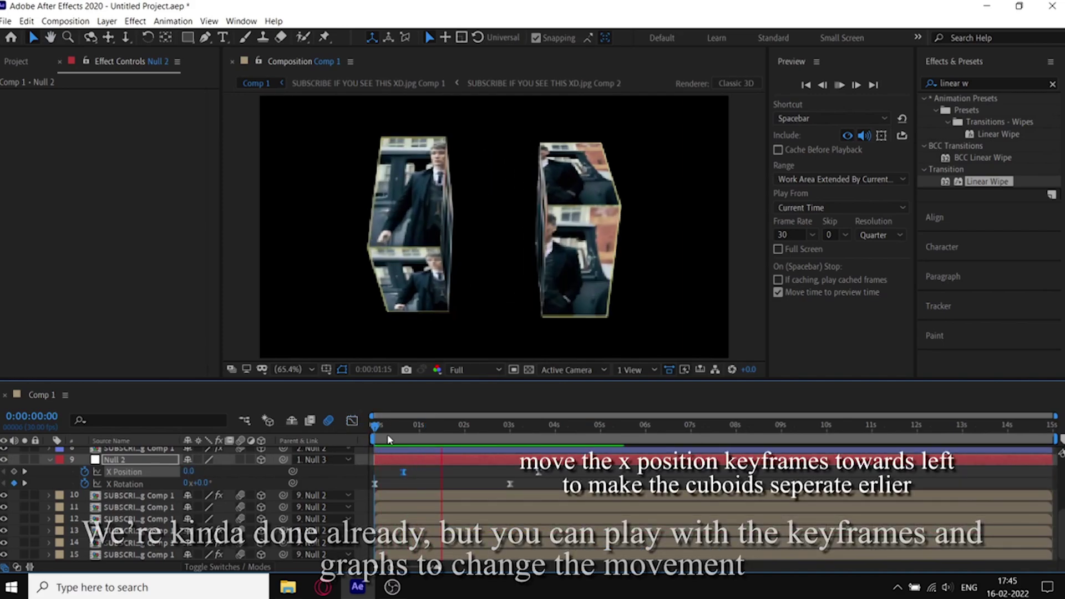
{"action": "key", "text": "space"}
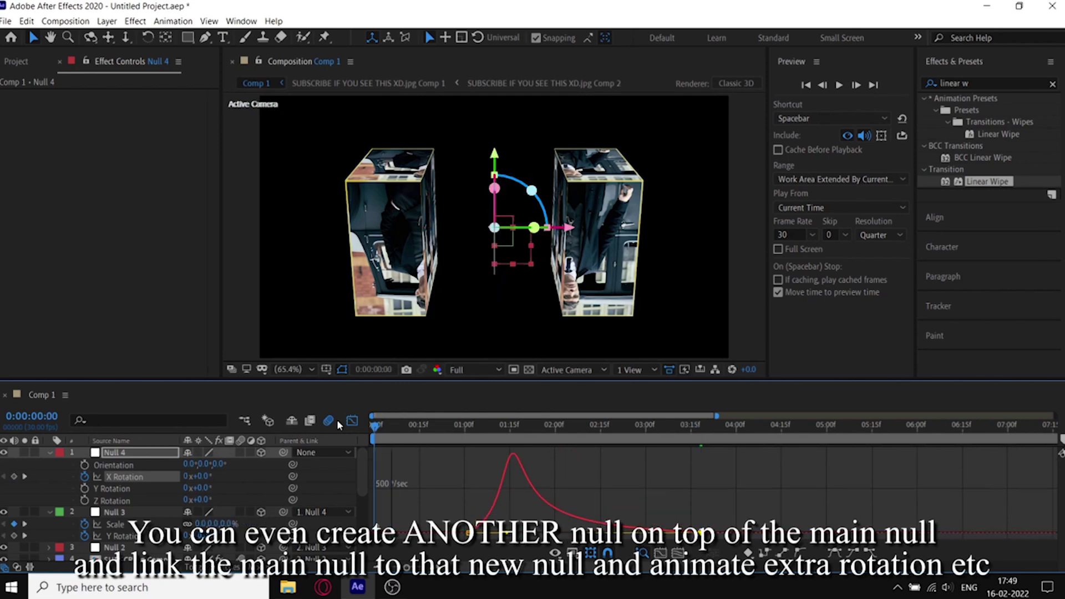
Preview the Null 4 extra rotation, then stop and return to layer bars
{"action": "key", "text": "space"}
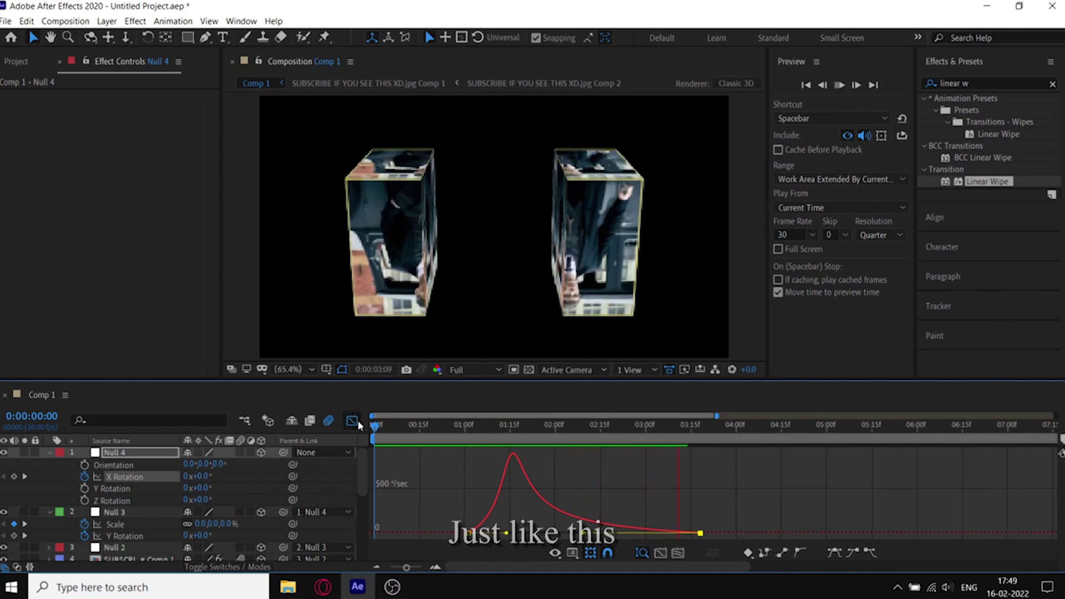
{"action": "left_click", "coordinate": [352, 420]}
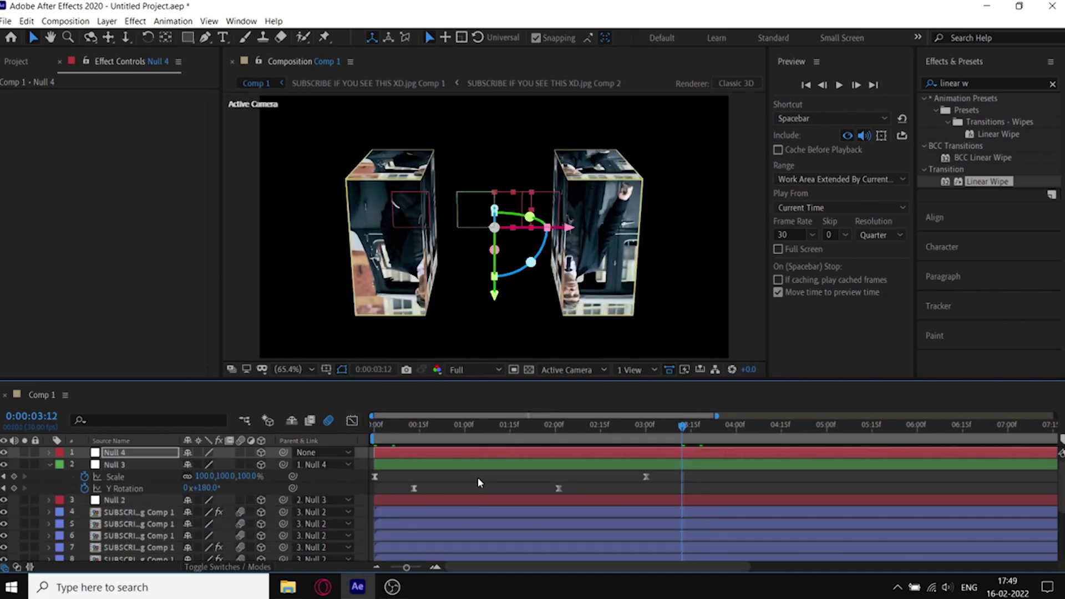